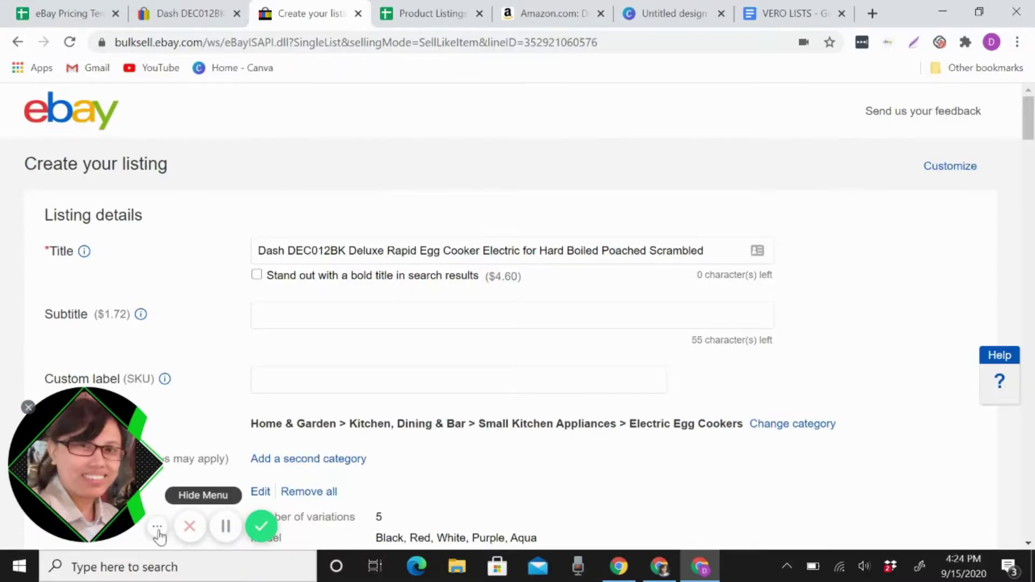
- Show the Amazon Dash egg cooker page with the image viewer closed, scrolled to the top
left_click(158, 531)
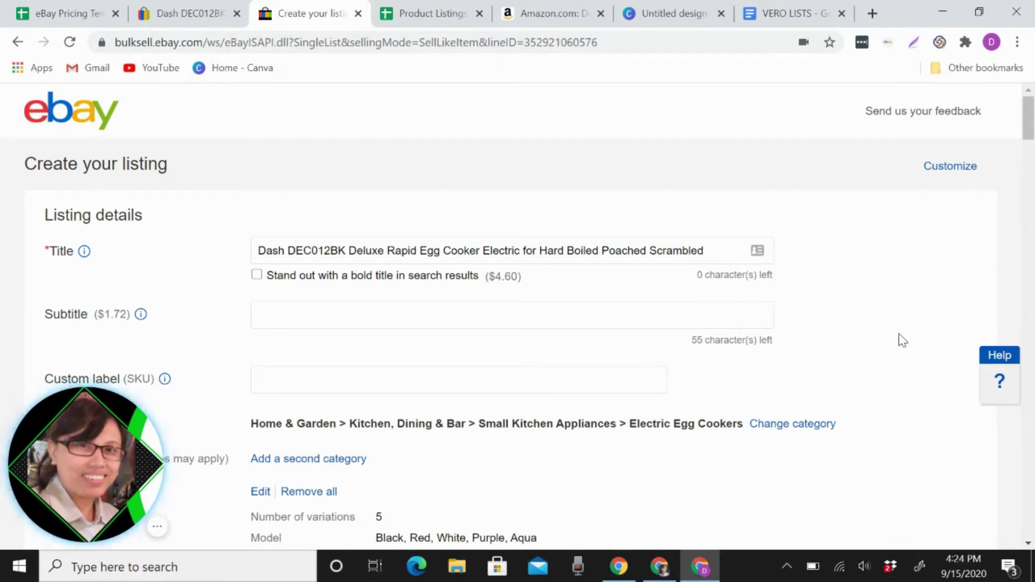
left_click(555, 12)
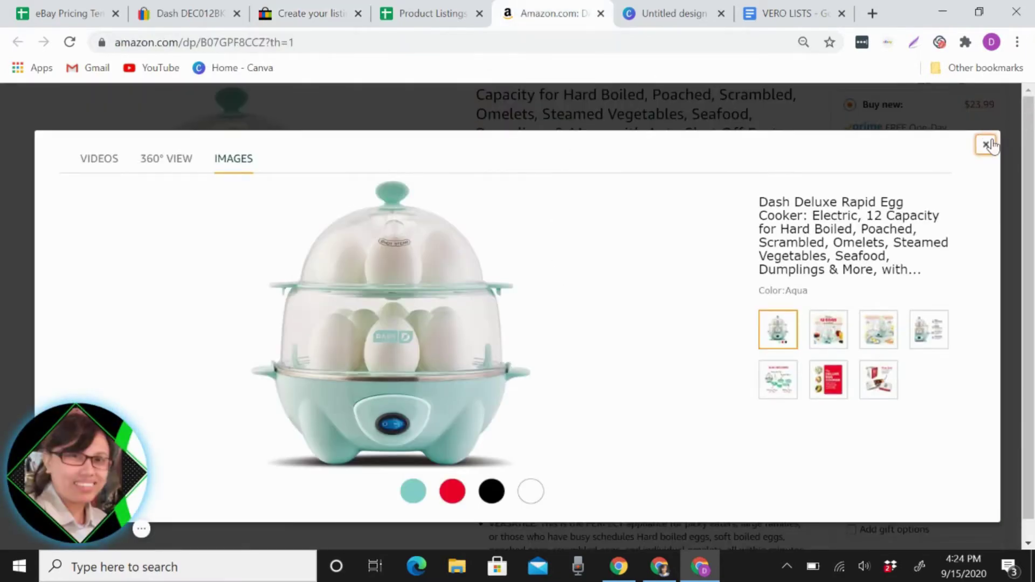
left_click(987, 144)
scroll(388, 304, "up", 1)
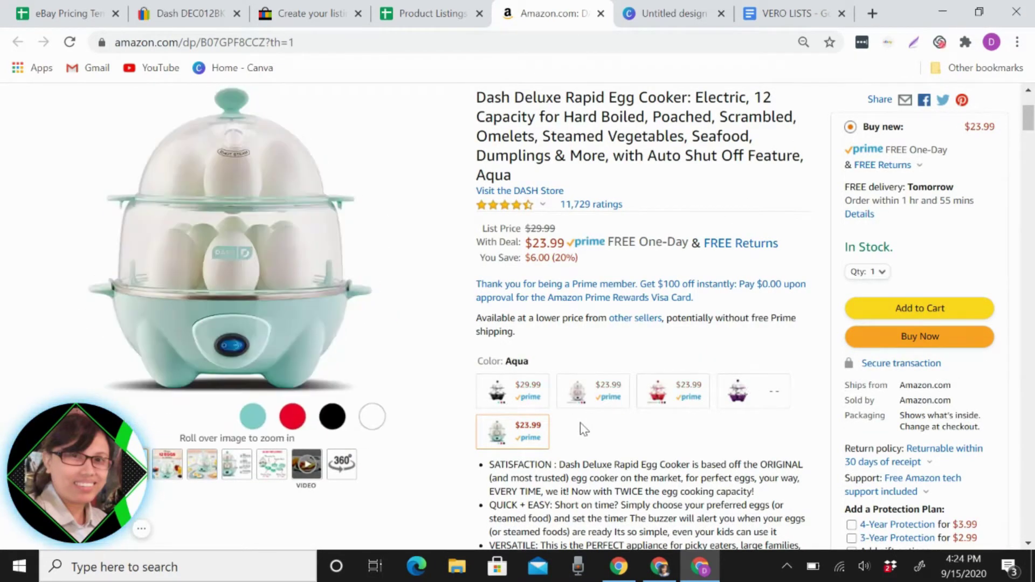
scroll(597, 454, "up", 1)
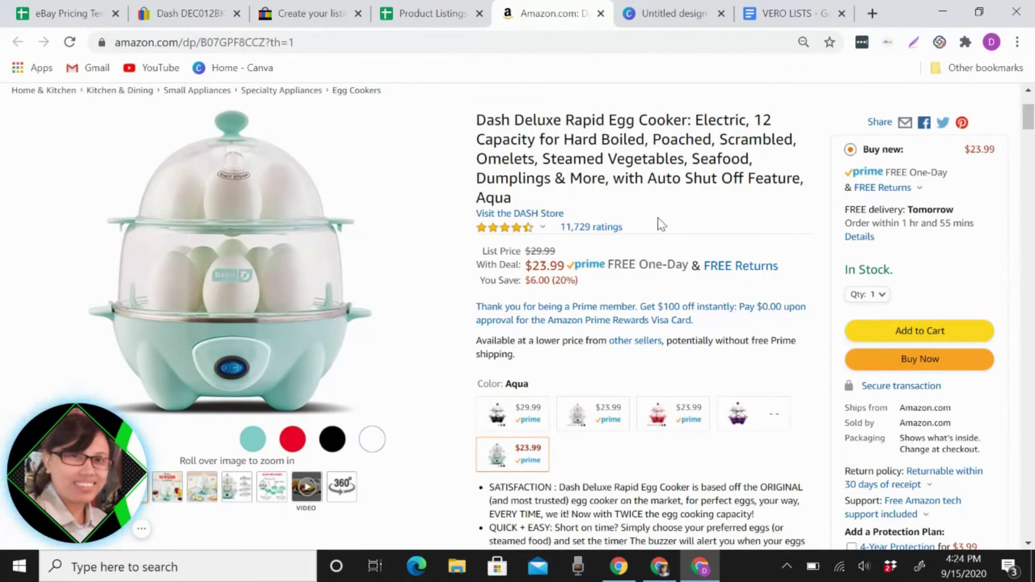
- Switch back to eBay's Create your listing form and scroll to the Variations row
left_click(313, 10)
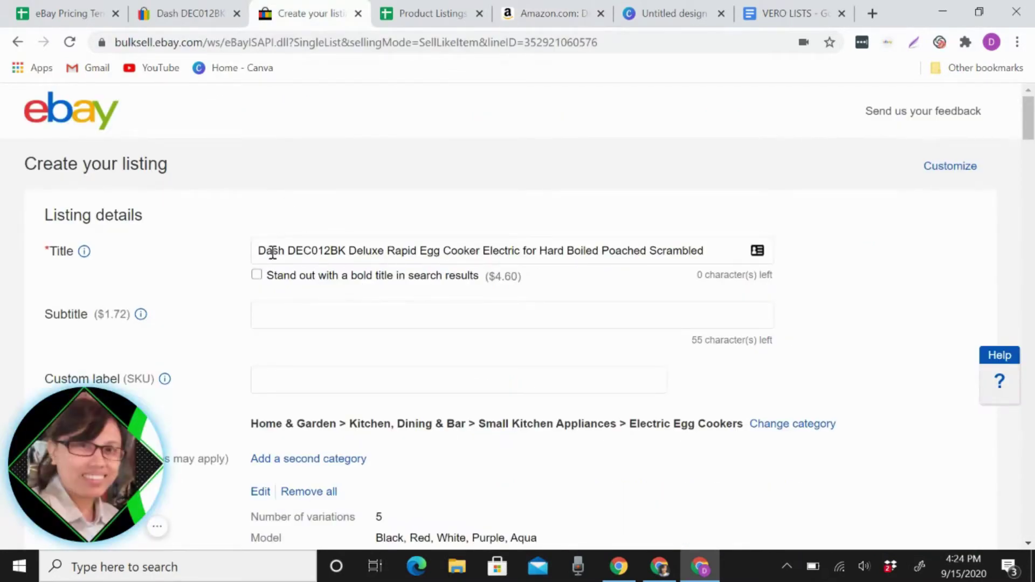
scroll(530, 321, "down", 1)
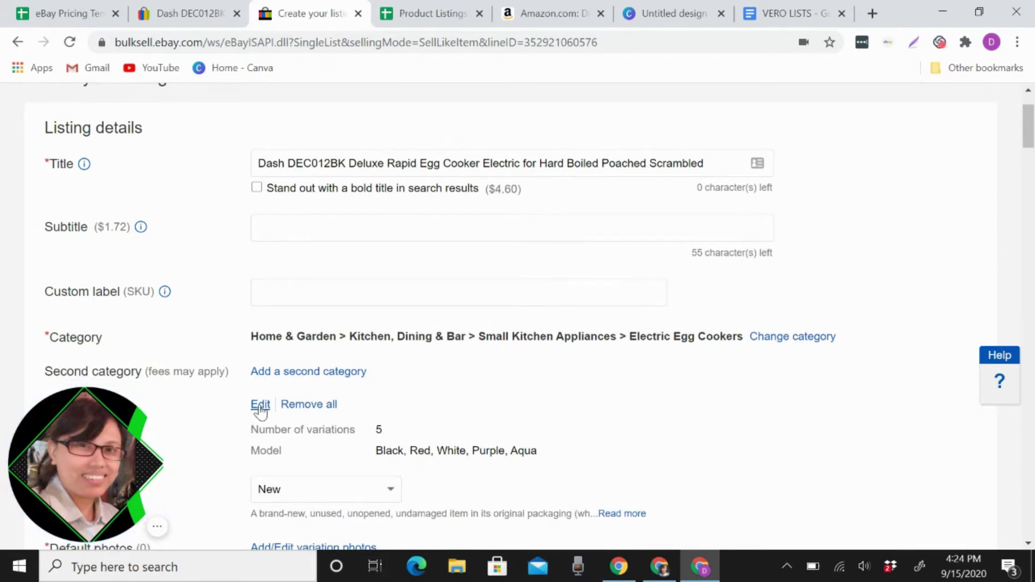
scroll(398, 393, "down", 1)
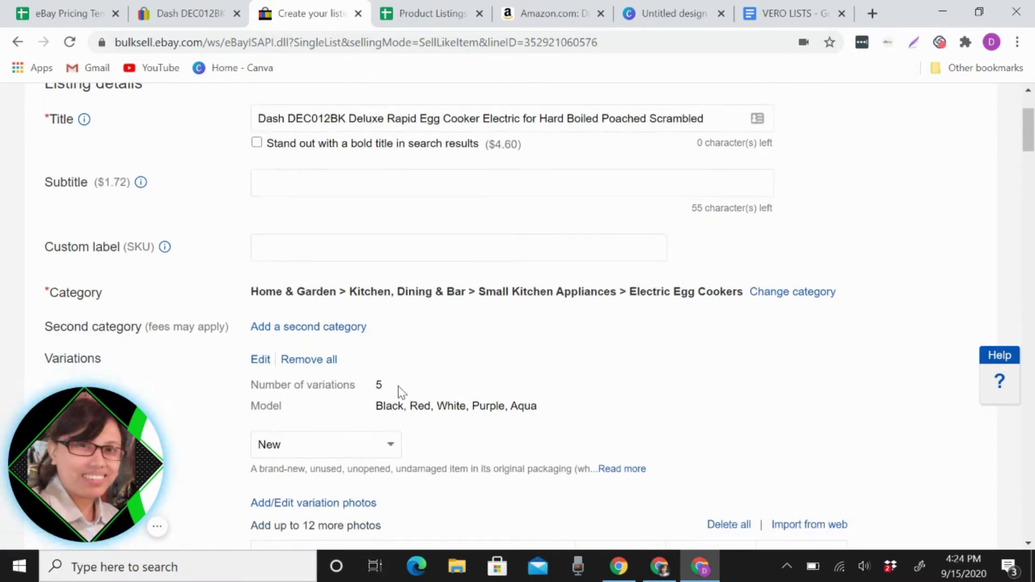
- Open the Model variation editor and add Pink as a custom option
left_click(260, 360)
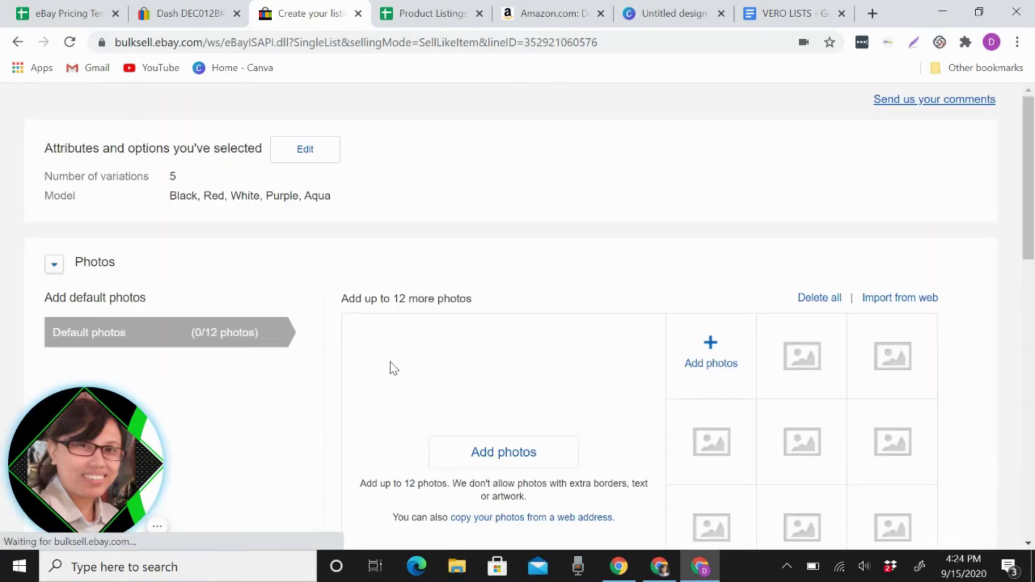
left_click(306, 151)
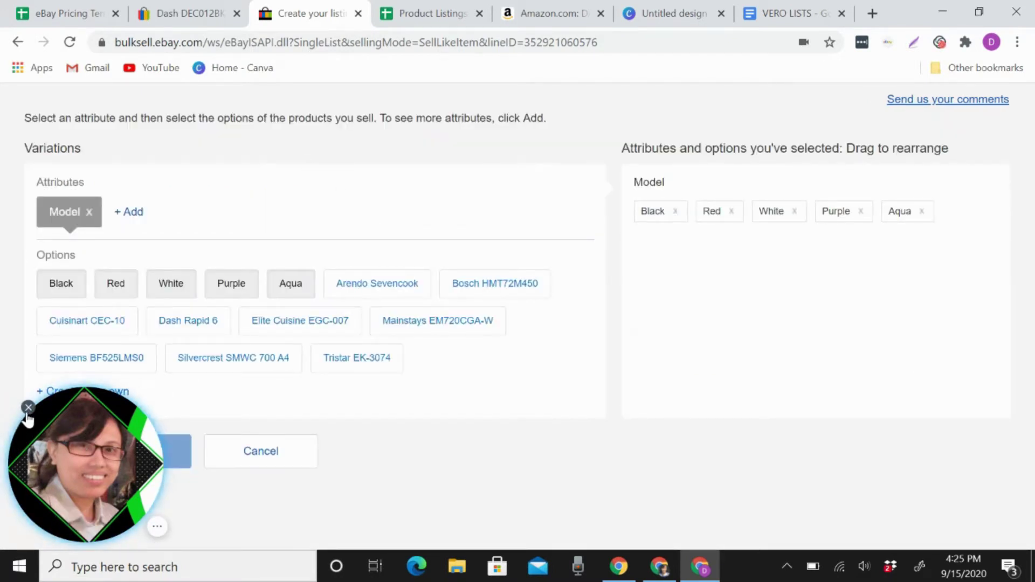
left_click(29, 411)
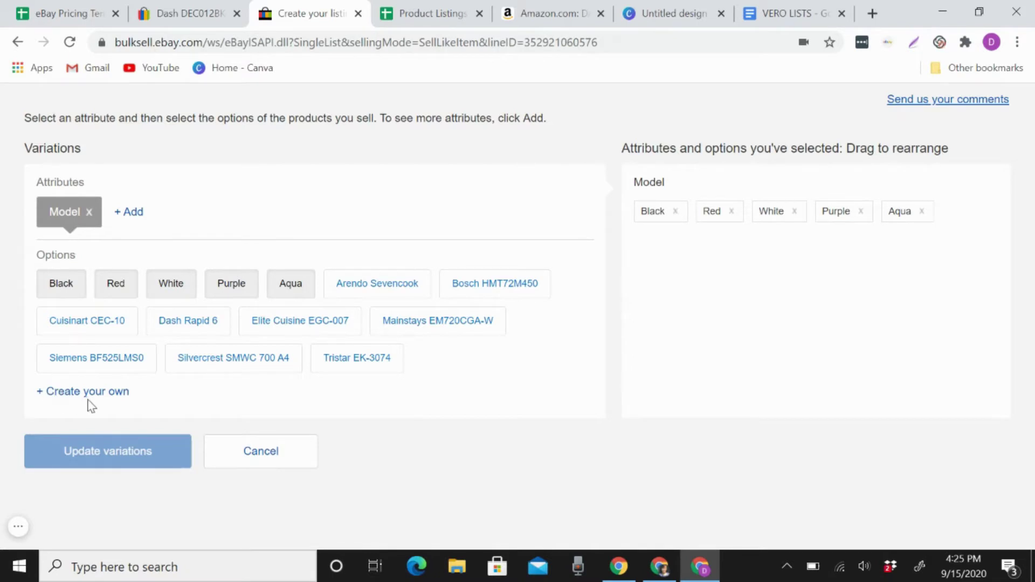
left_click(118, 398)
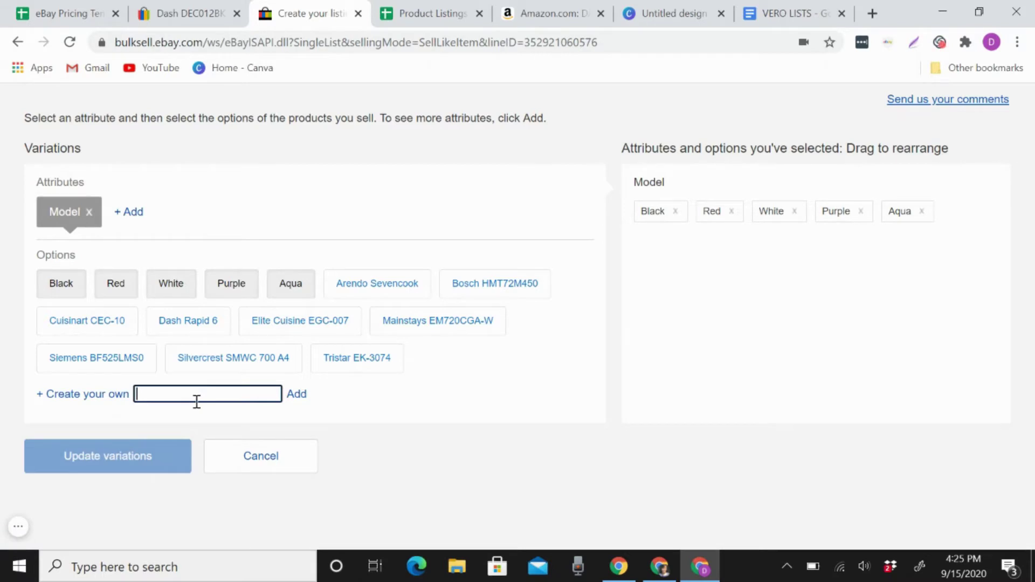
left_click(296, 395)
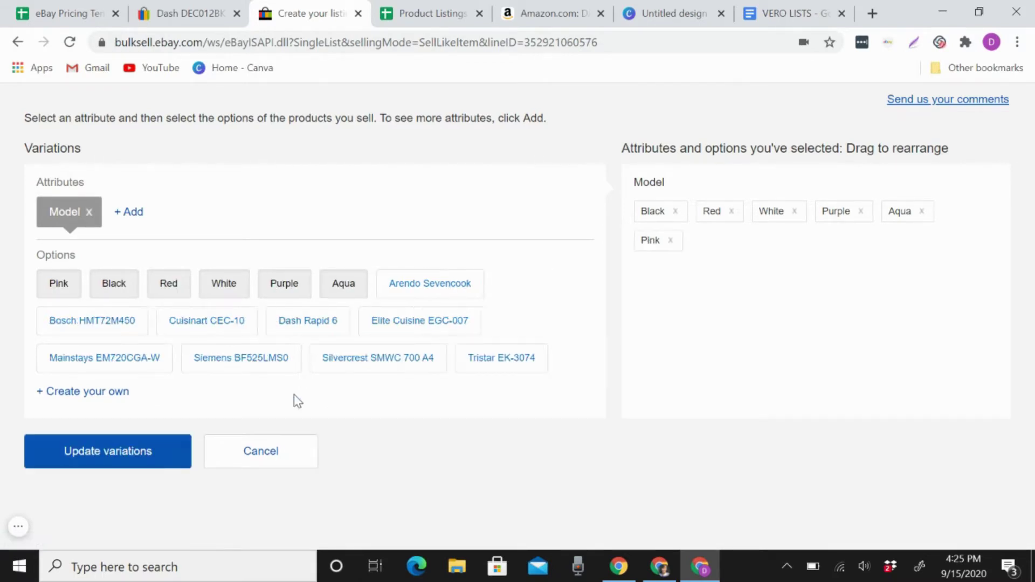
- Add Small and Medium as further custom Model options
left_click(103, 396)
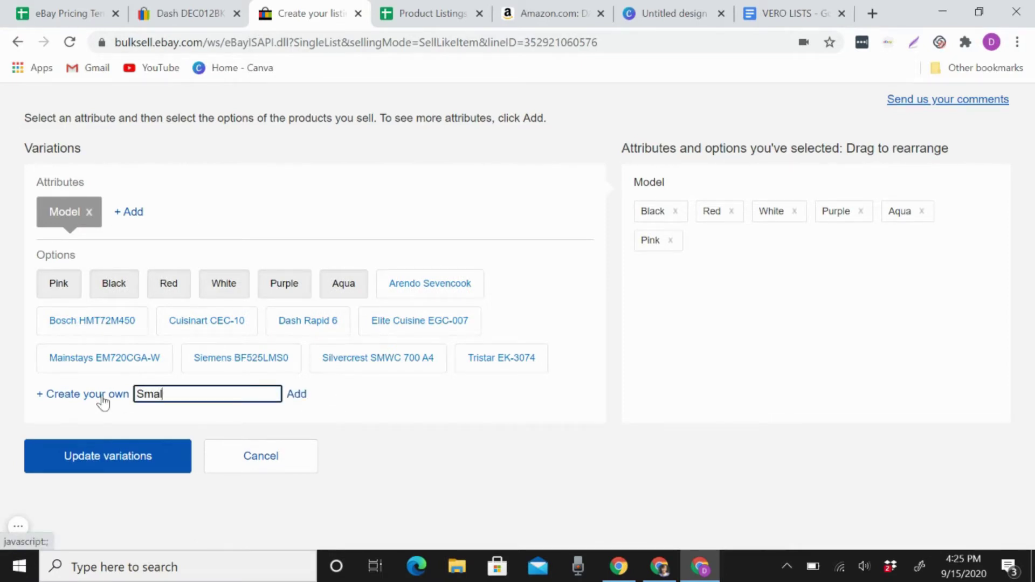
type("Small")
left_click(296, 396)
left_click(97, 398)
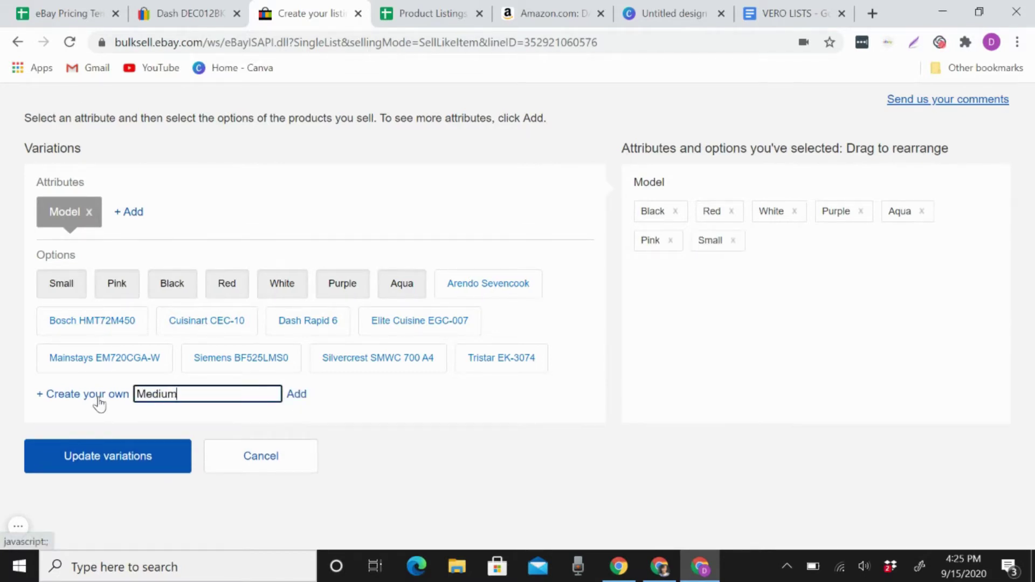
type("Medium")
left_click(296, 395)
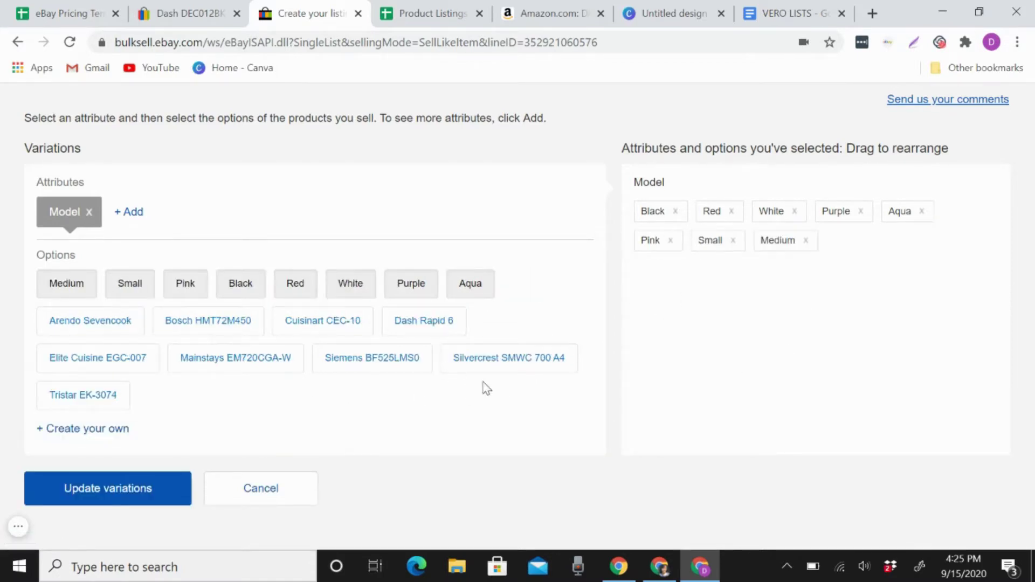
- Apply the eight Model options, choosing I'll do it myself so no rows are auto-added
left_click(105, 504)
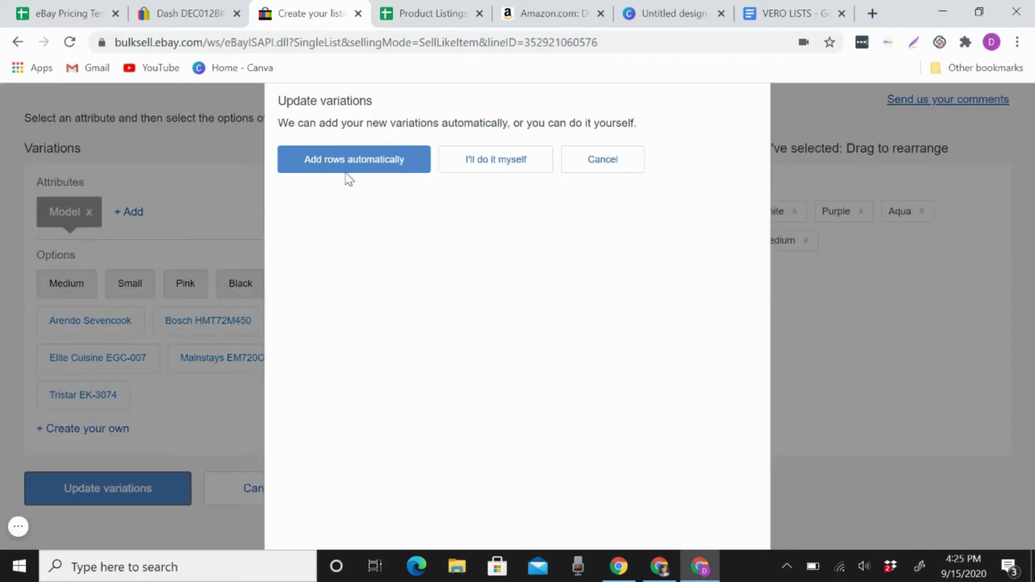
left_click(522, 171)
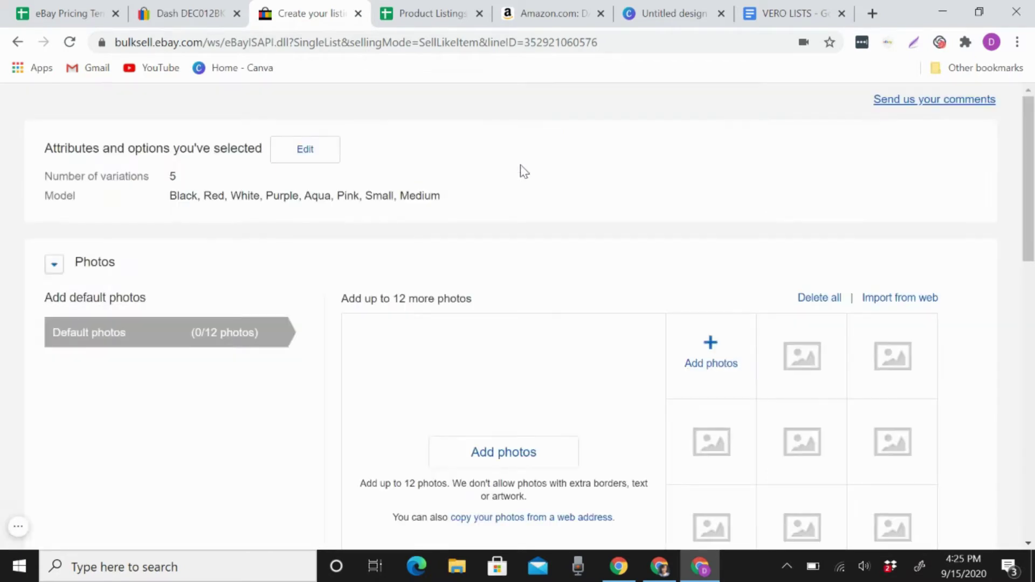
scroll(521, 166, "down", 2)
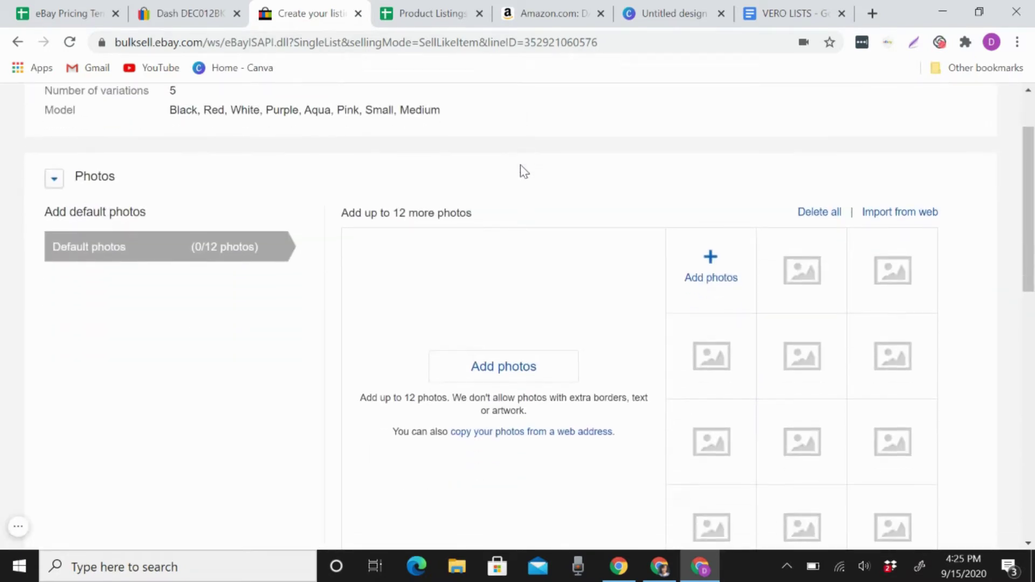
scroll(521, 167, "up", 2)
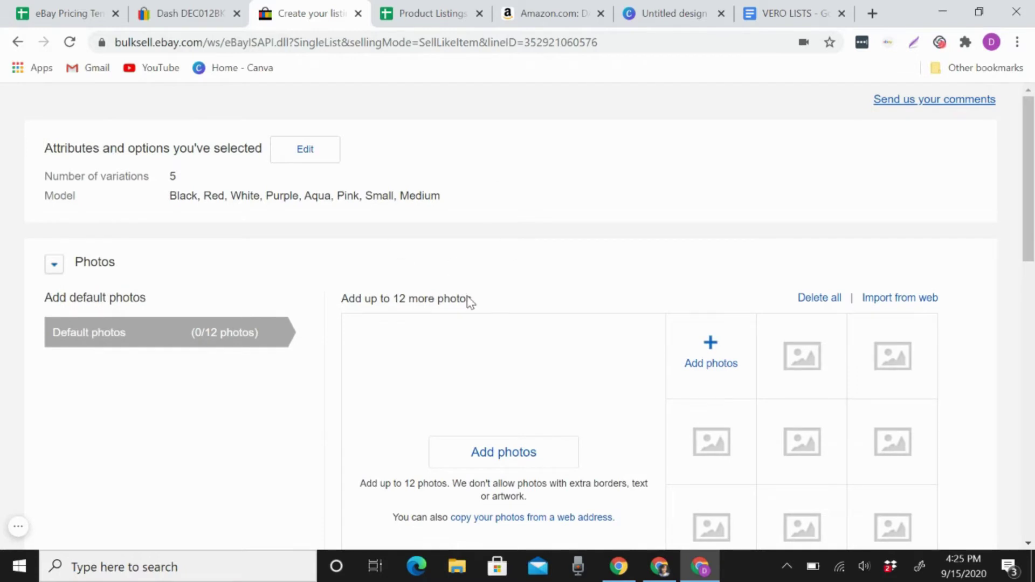
scroll(553, 331, "down", 2)
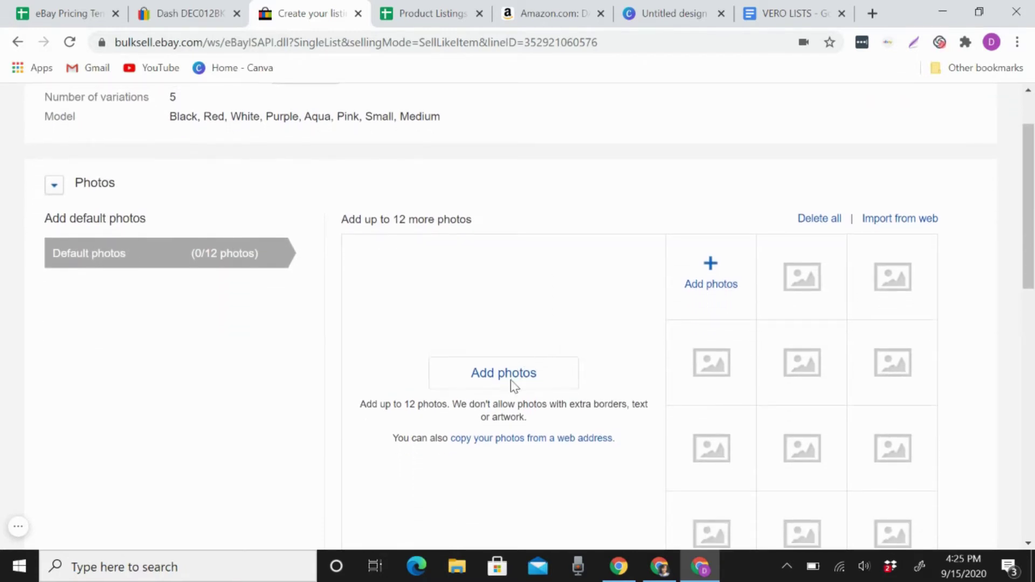
- Upload Screenshot (7), (14), (15), (16) and (17) as the listing's default photos
left_click(512, 378)
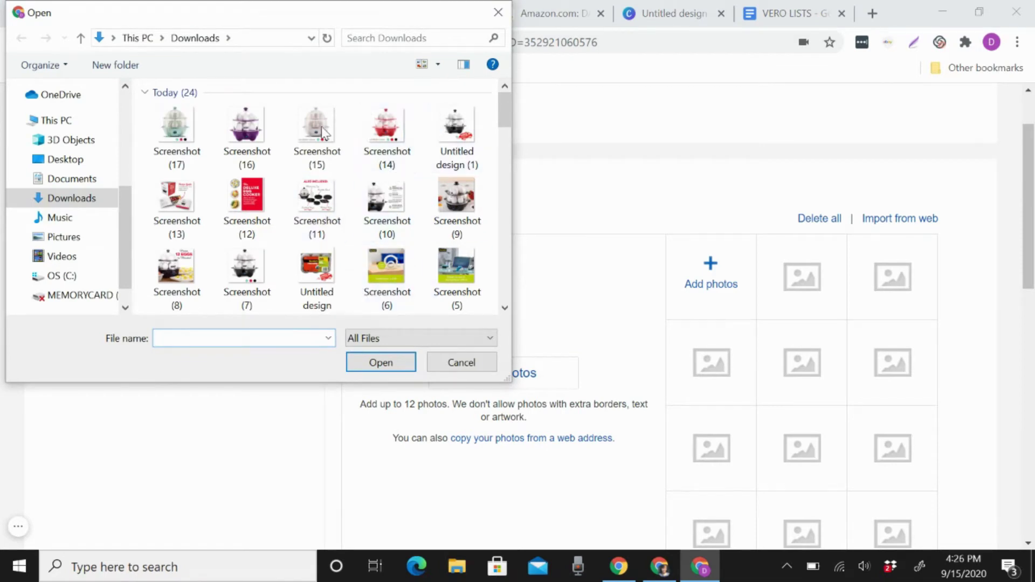
left_click(261, 272)
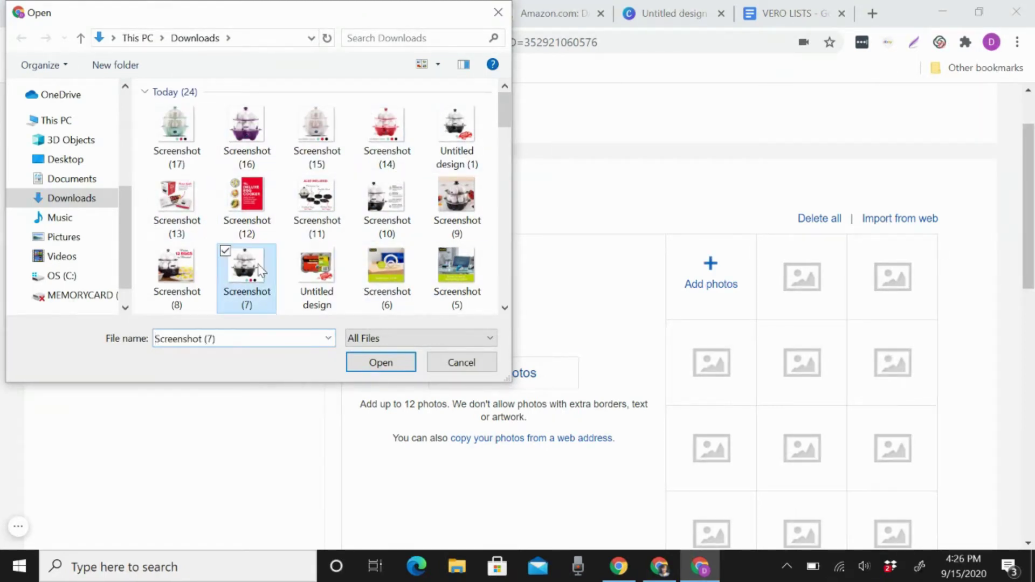
left_click(386, 139, "ctrl")
left_click(320, 139, "ctrl")
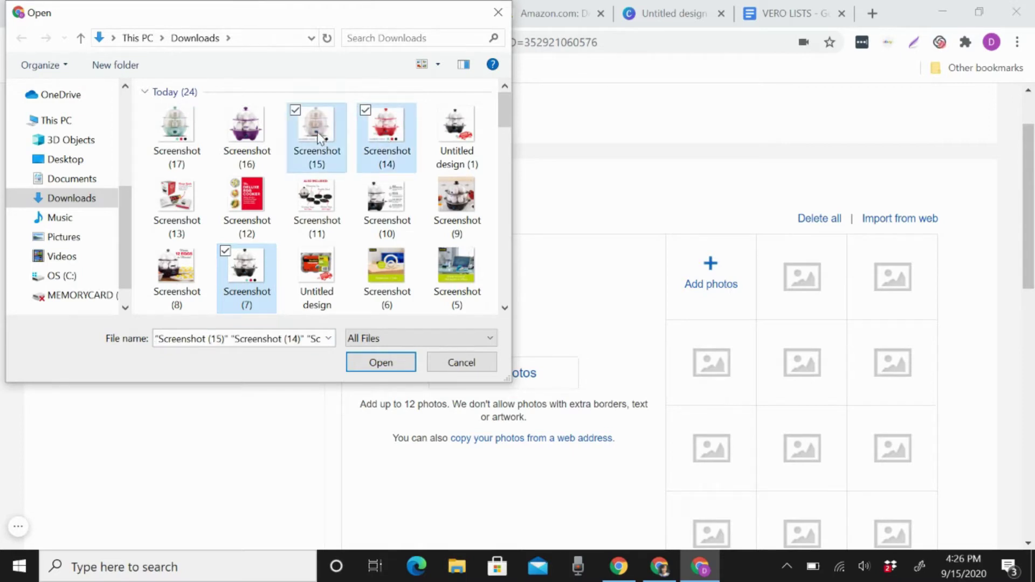
left_click(229, 130, "ctrl")
left_click(178, 125, "ctrl")
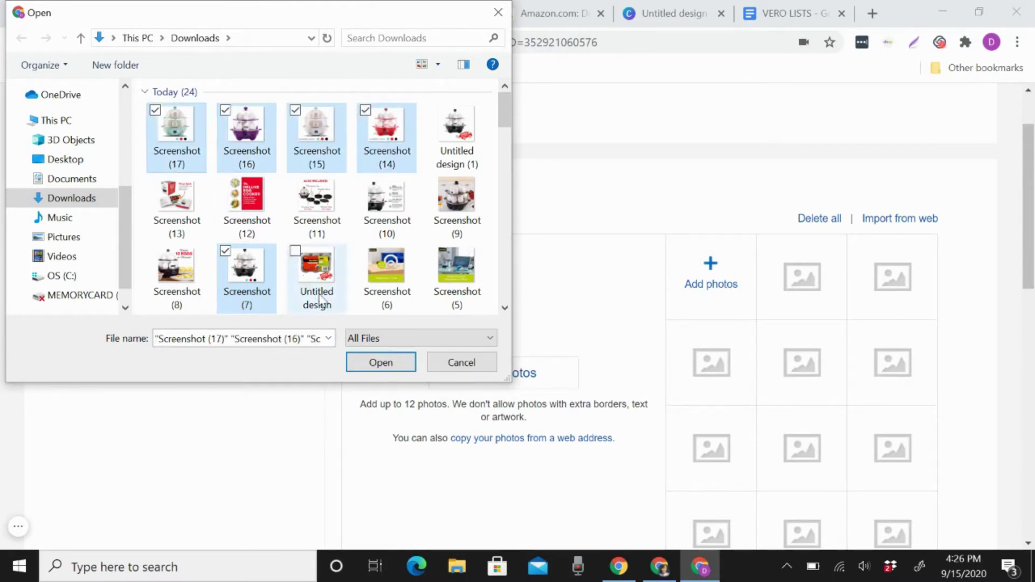
left_click(374, 369)
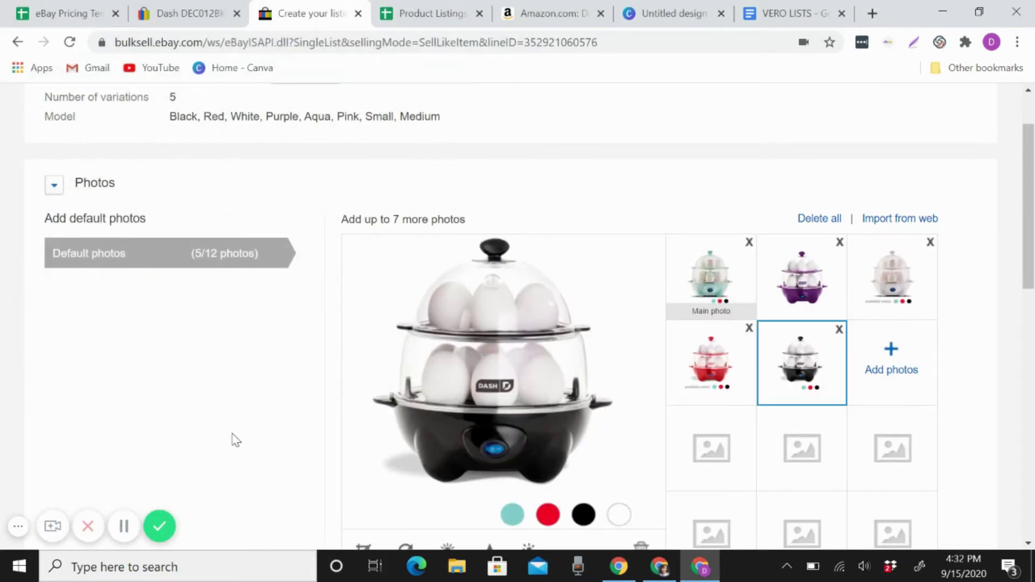
scroll(236, 439, "down", 6)
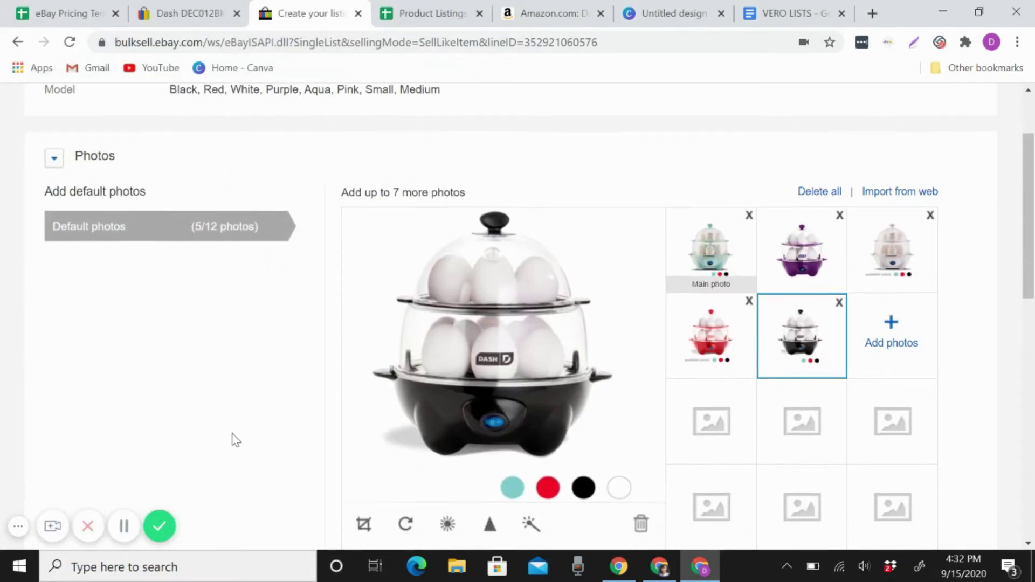
scroll(235, 439, "down", 6)
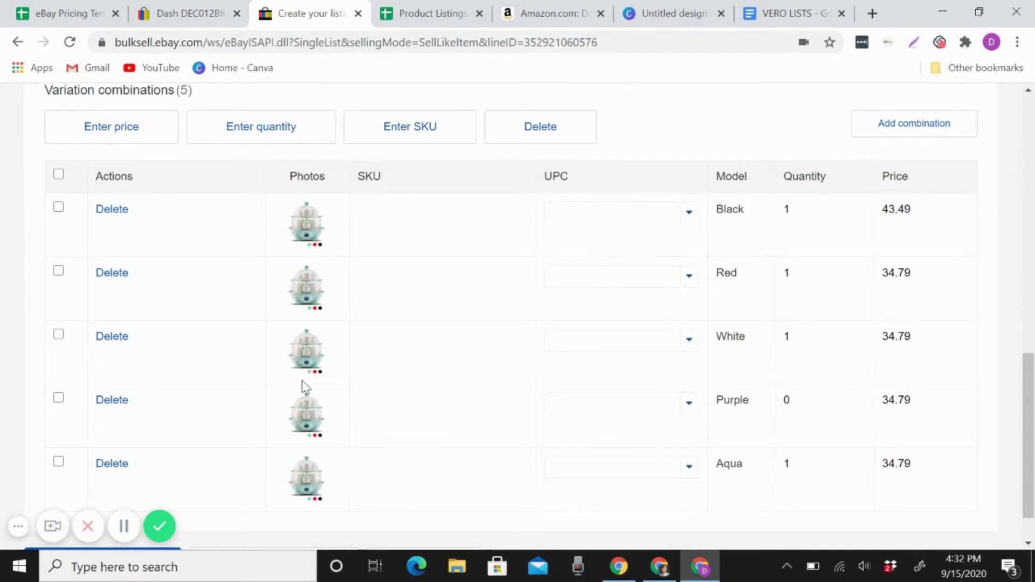
- Tick the Black row and add a new combination row with Model set to Pink
scroll(283, 206, "down", 1)
scroll(283, 206, "up", 1)
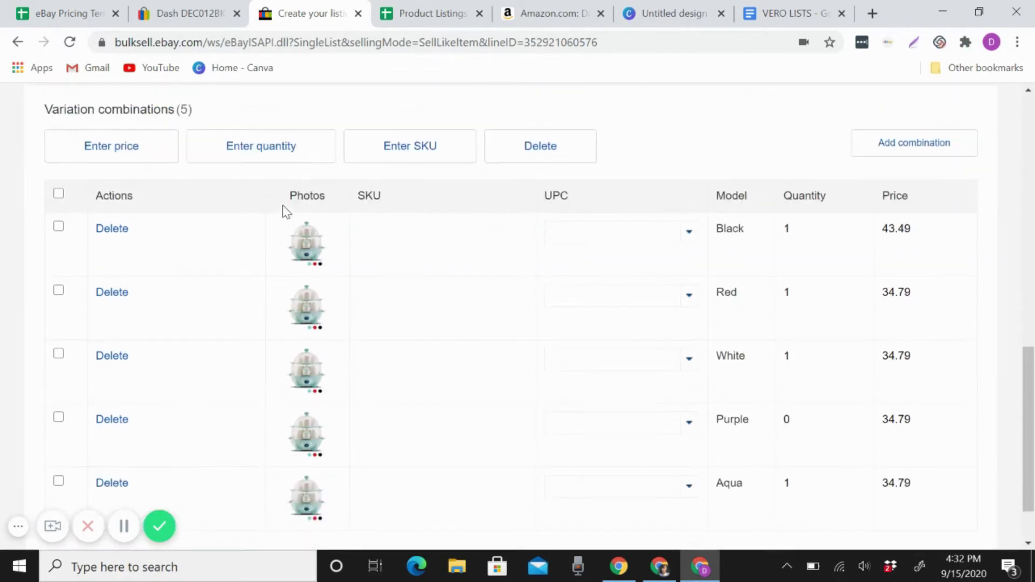
left_click(59, 228)
left_click(918, 149)
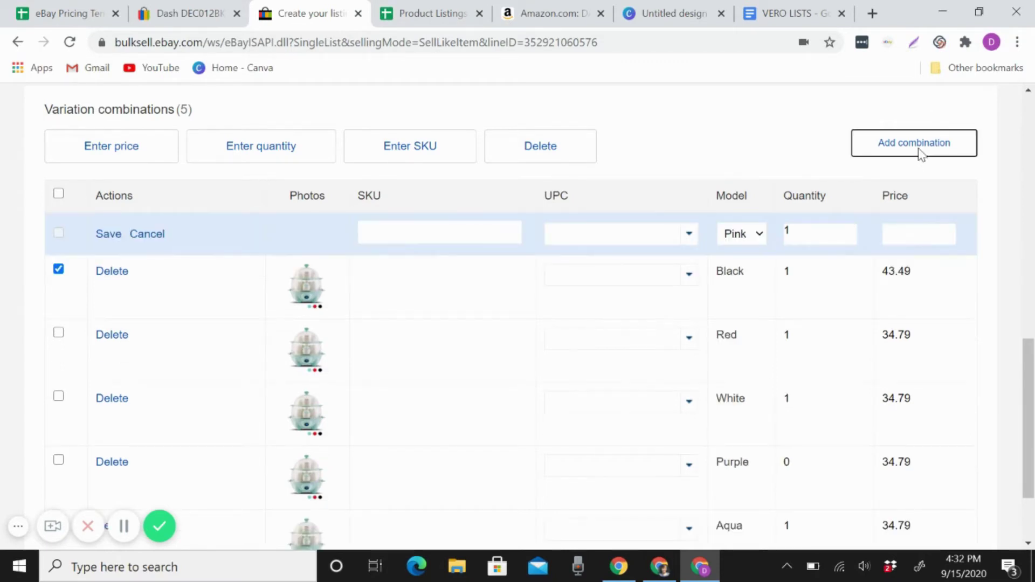
scroll(613, 363, "down", 1)
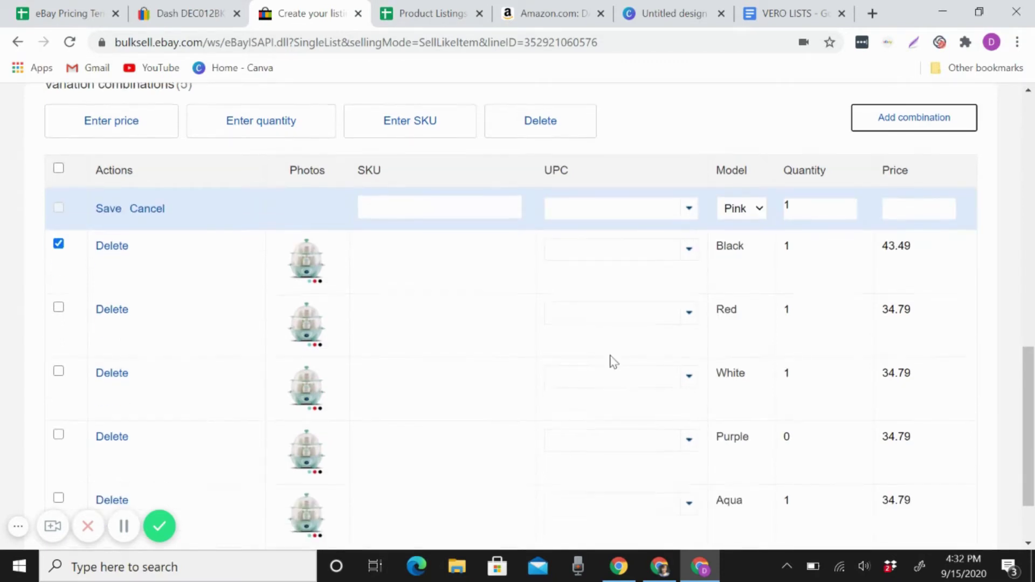
left_click(754, 218)
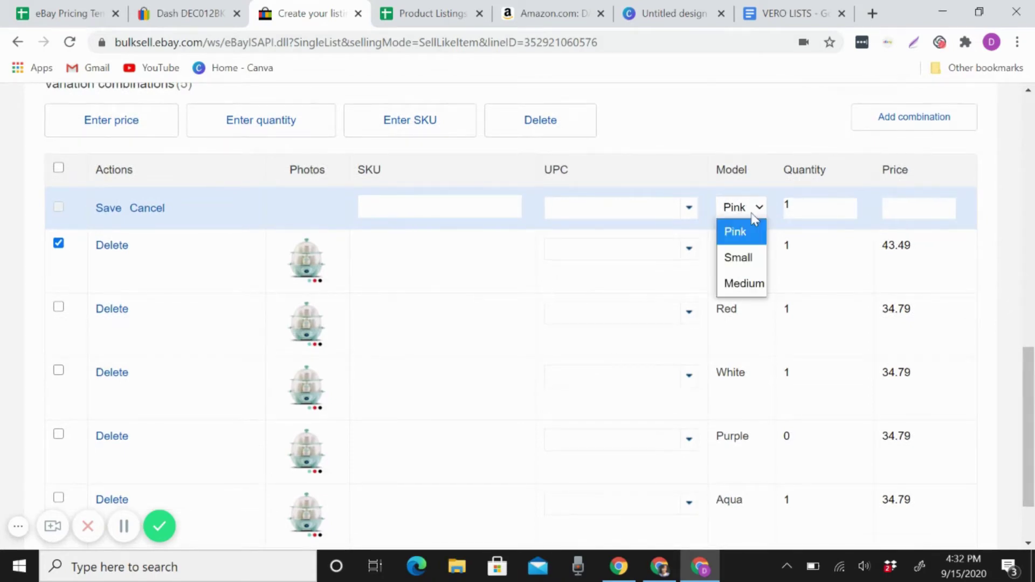
left_click(751, 209)
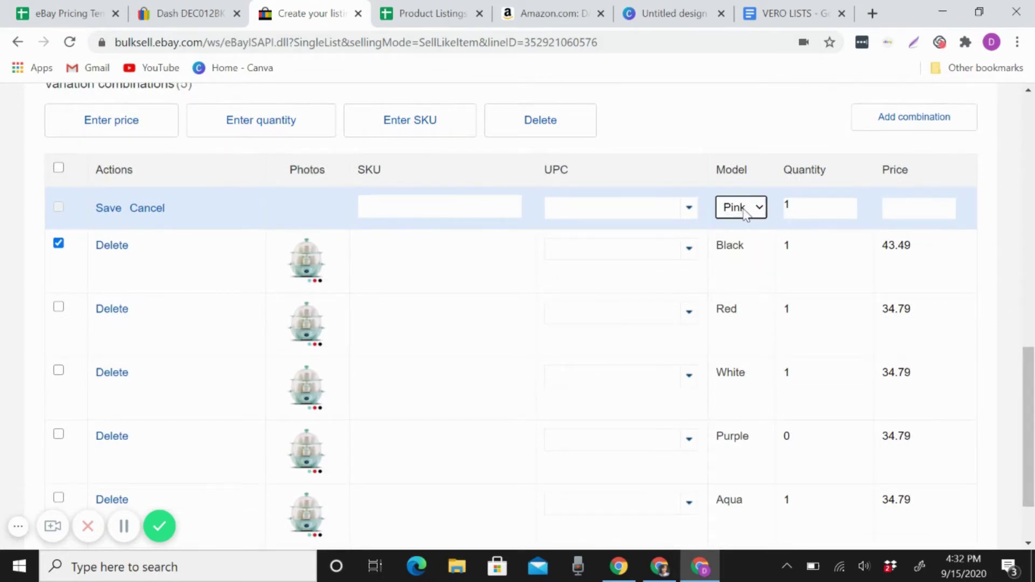
scroll(746, 213, "down", 2)
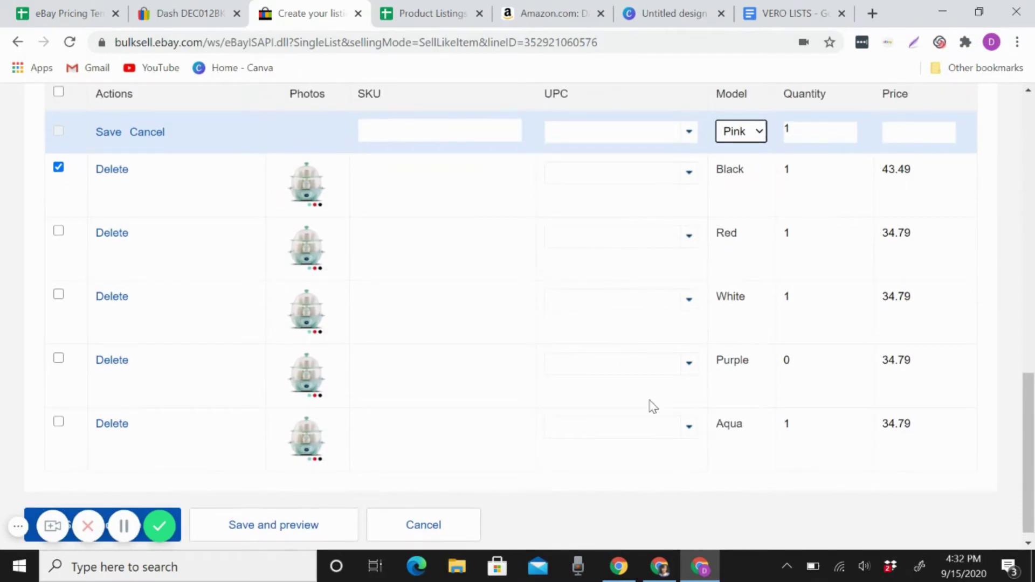
scroll(652, 408, "down", 1)
scroll(653, 407, "up", 1)
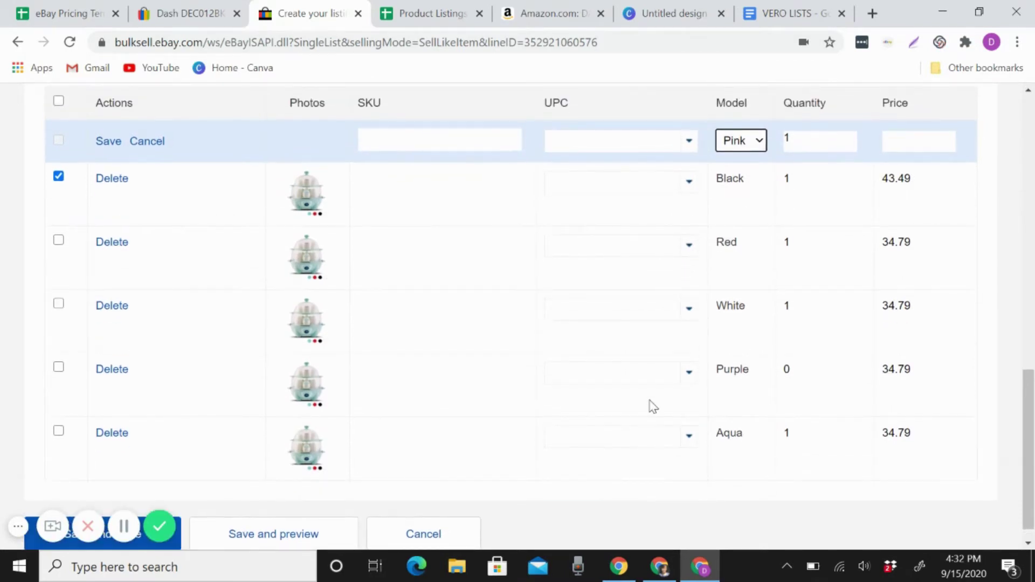
scroll(653, 407, "up", 2)
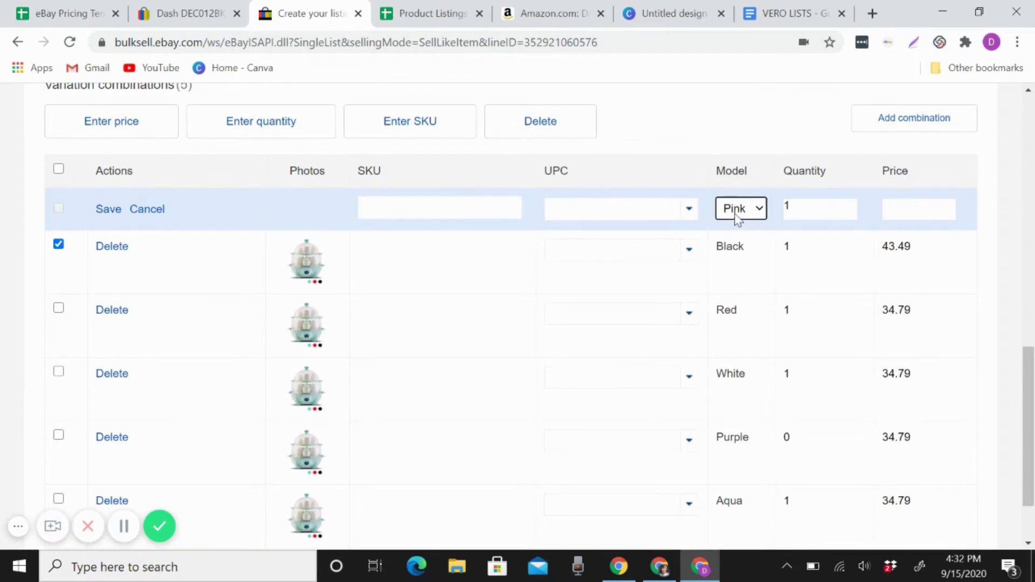
- Drag the black egg cooker photo into the main photo slot
scroll(702, 272, "up", 10)
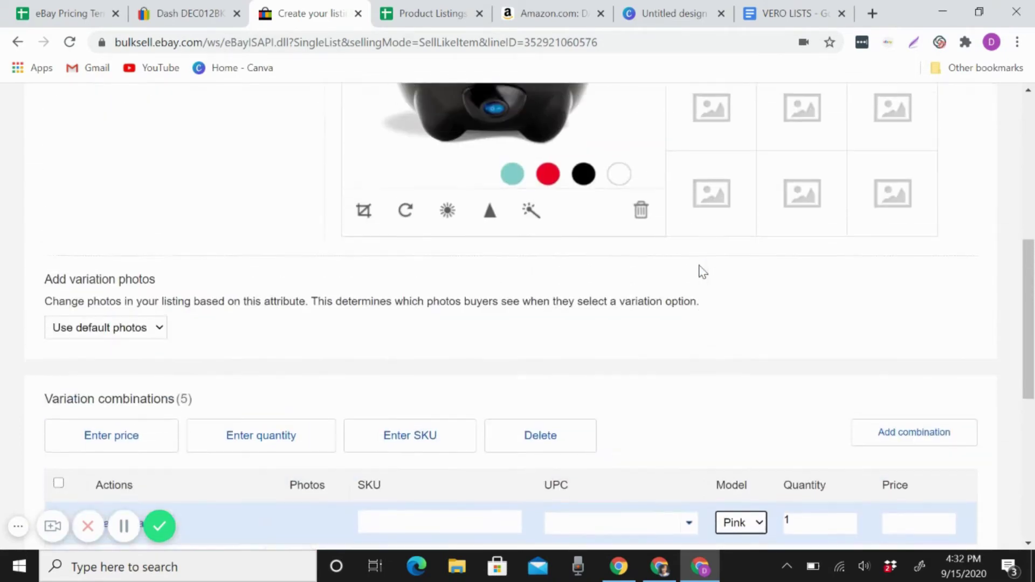
scroll(703, 272, "down", 2)
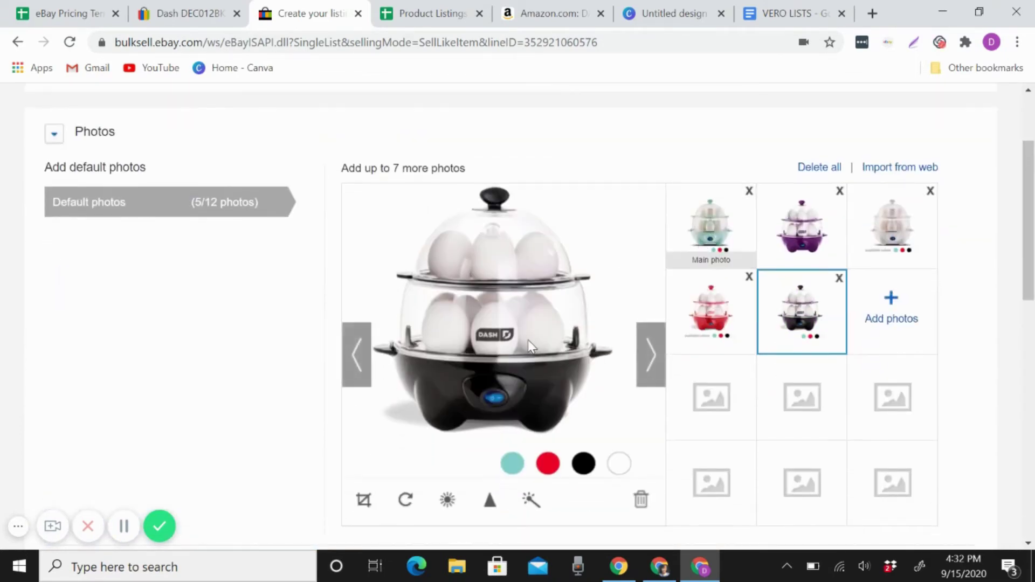
left_click_drag(797, 306, 712, 227)
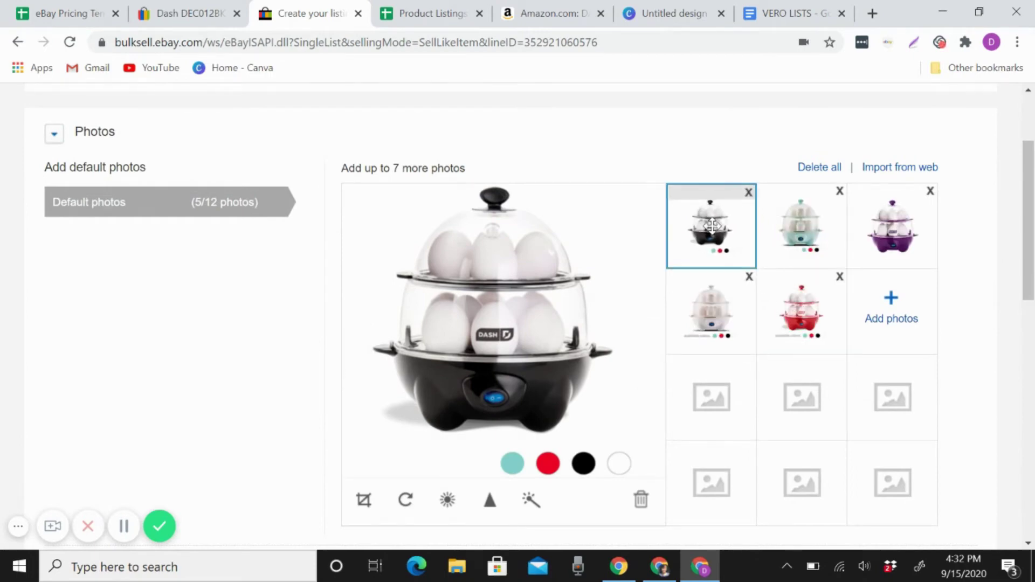
scroll(475, 345, "down", 2)
scroll(475, 346, "up", 5)
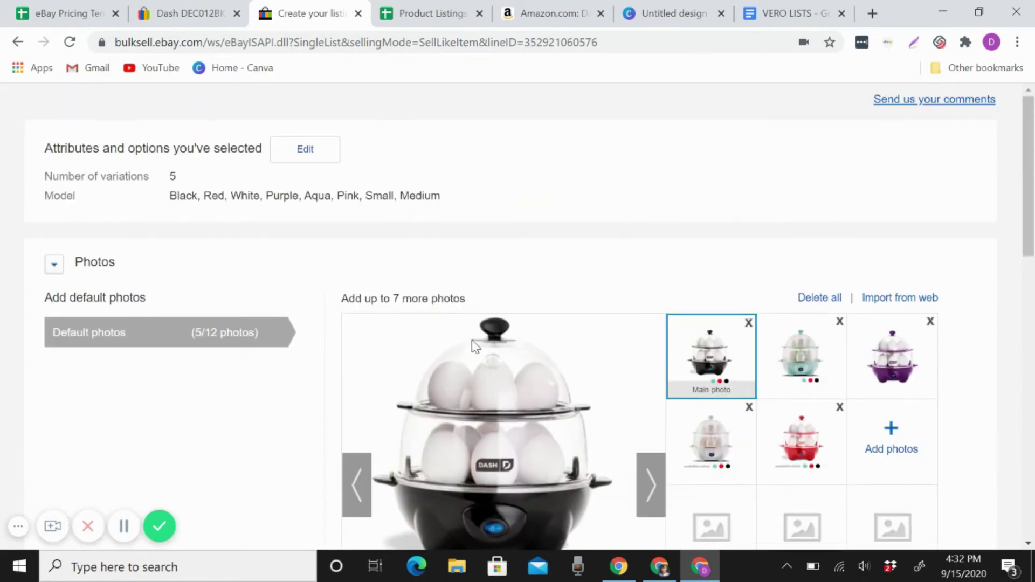
- Remove Medium, Small and Pink from the Model options and confirm the update
left_click(308, 151)
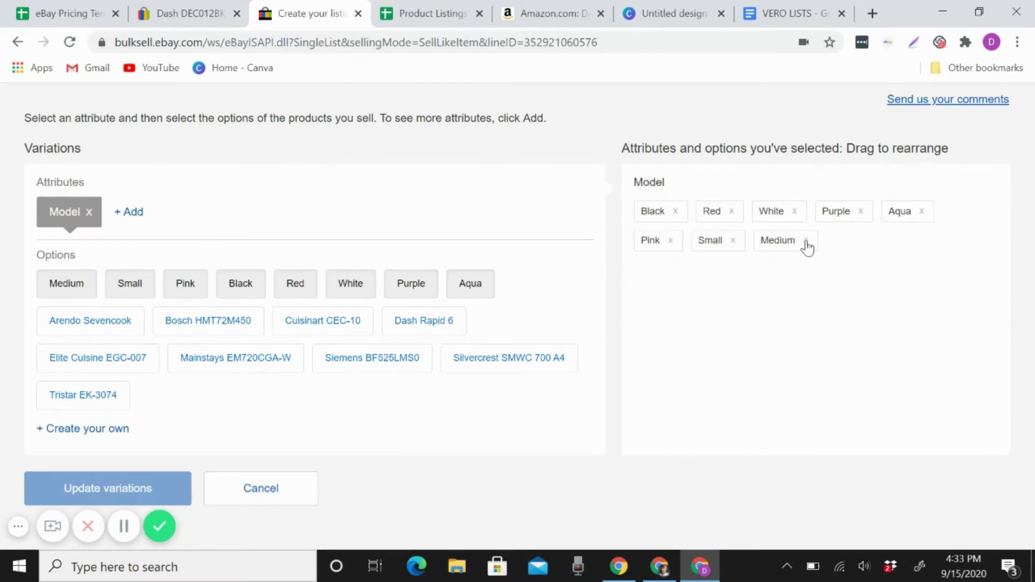
left_click(806, 241)
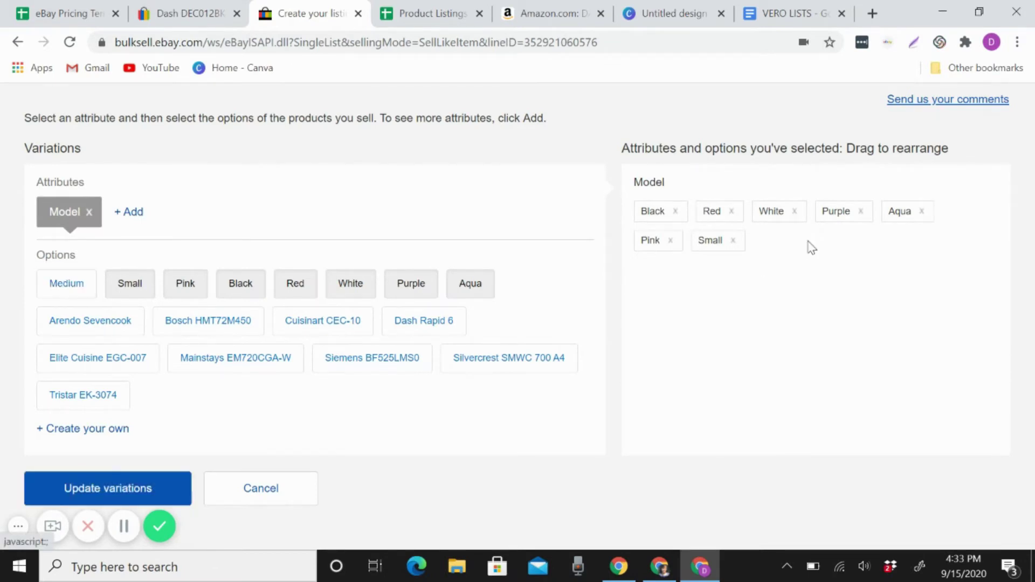
left_click(734, 241)
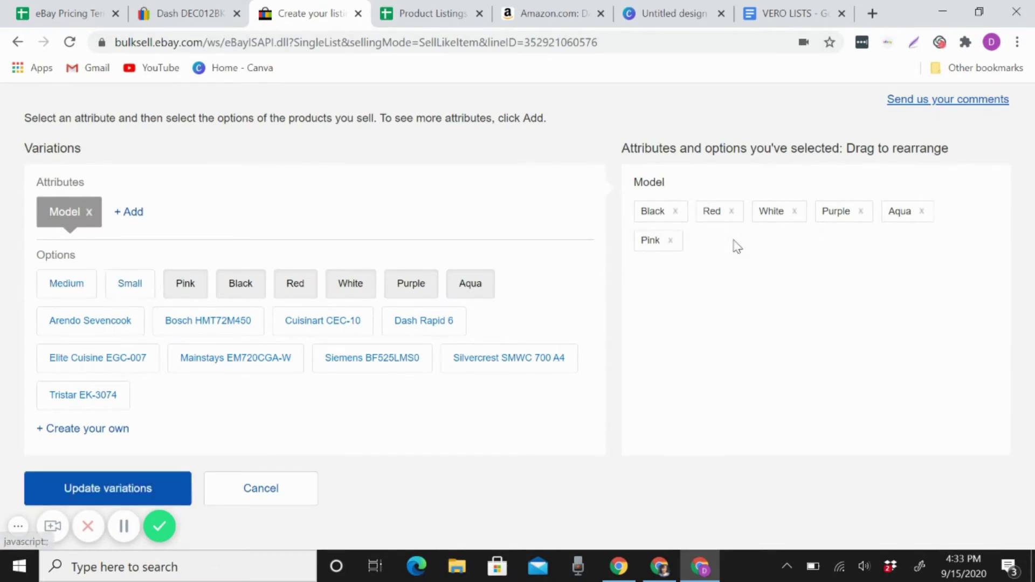
left_click(671, 241)
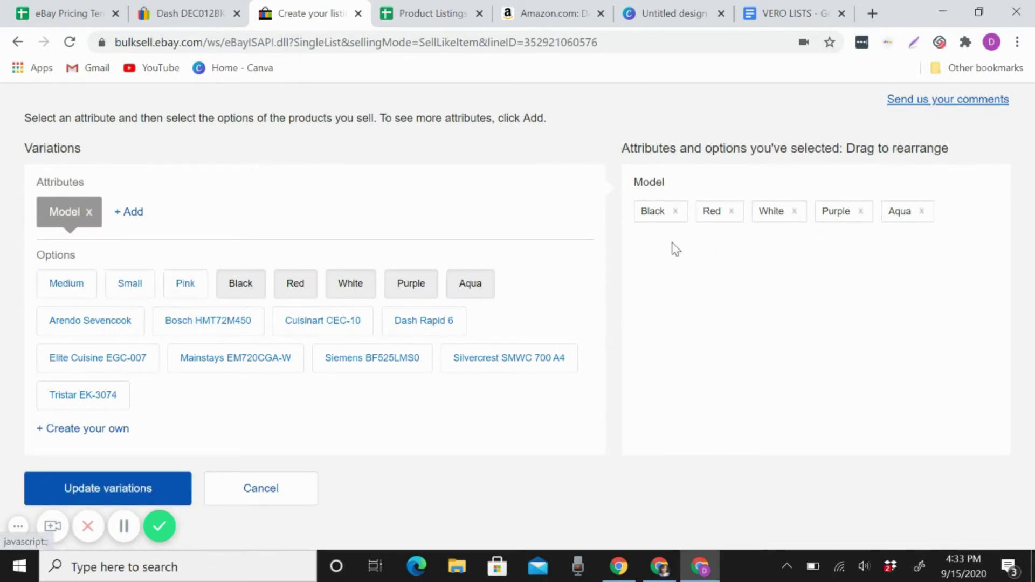
left_click(148, 485)
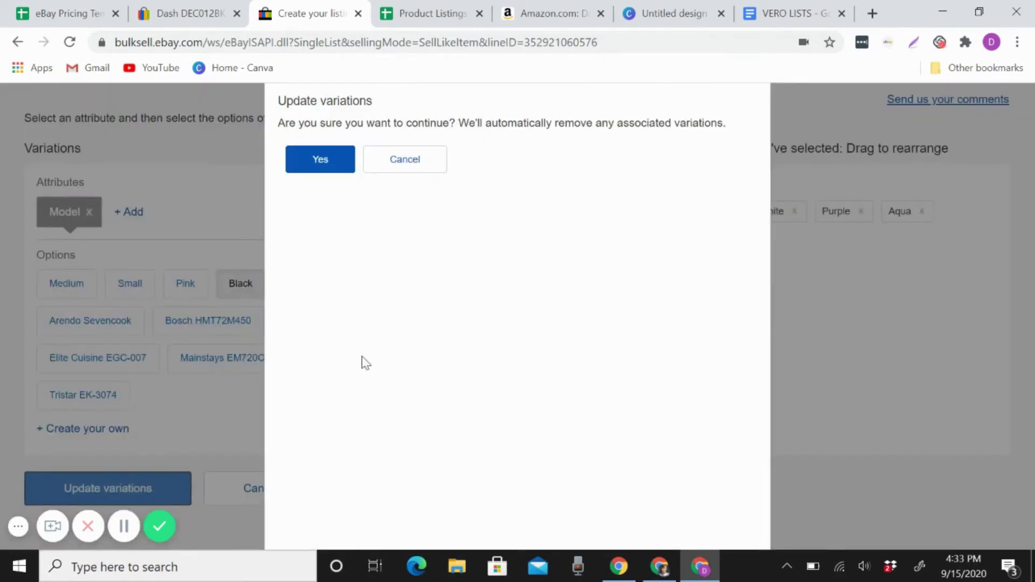
left_click(312, 153)
scroll(421, 326, "down", 4)
scroll(421, 327, "down", 10)
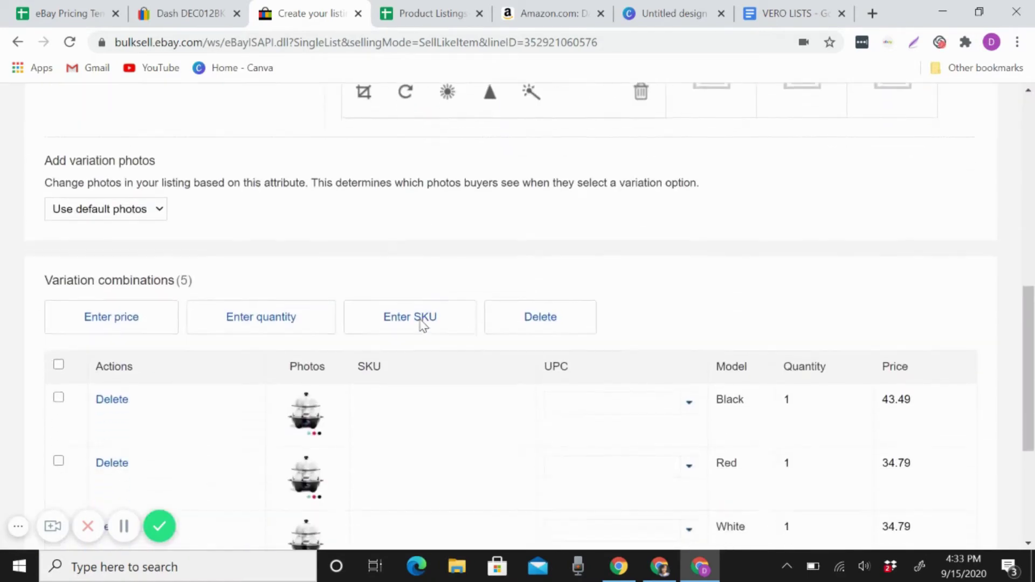
scroll(423, 326, "up", 1)
scroll(424, 326, "down", 1)
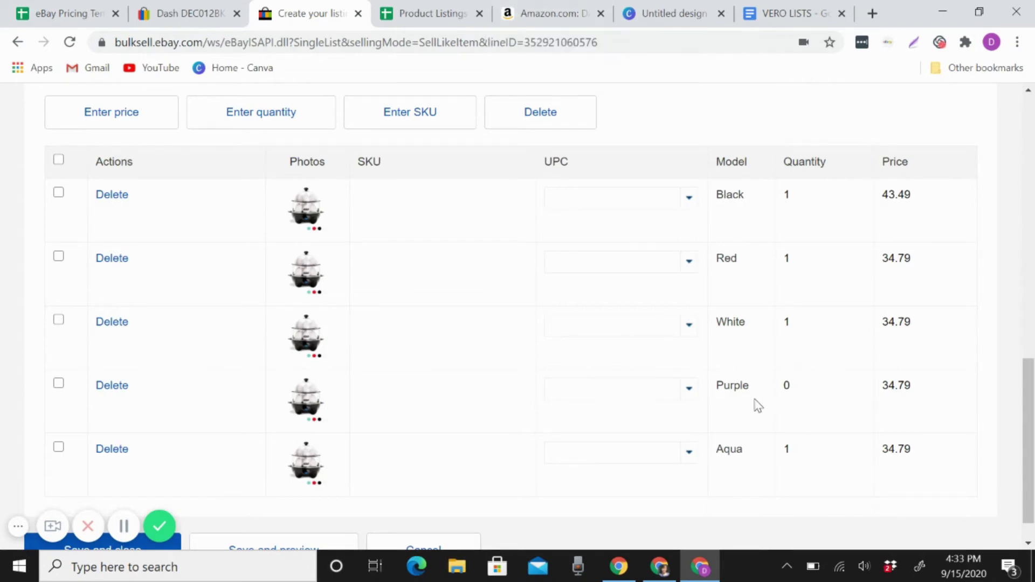
left_click(569, 10)
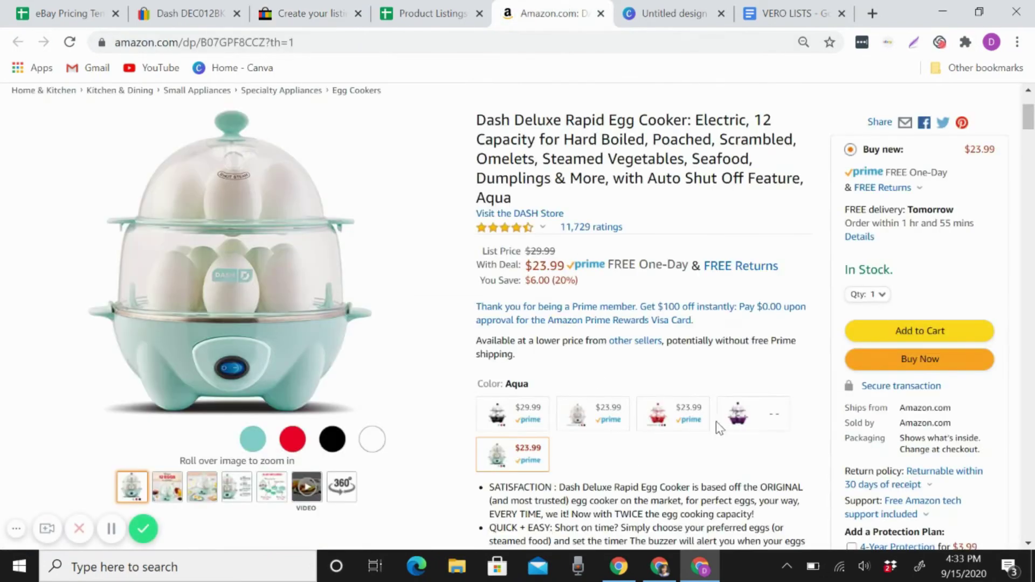
left_click(757, 417)
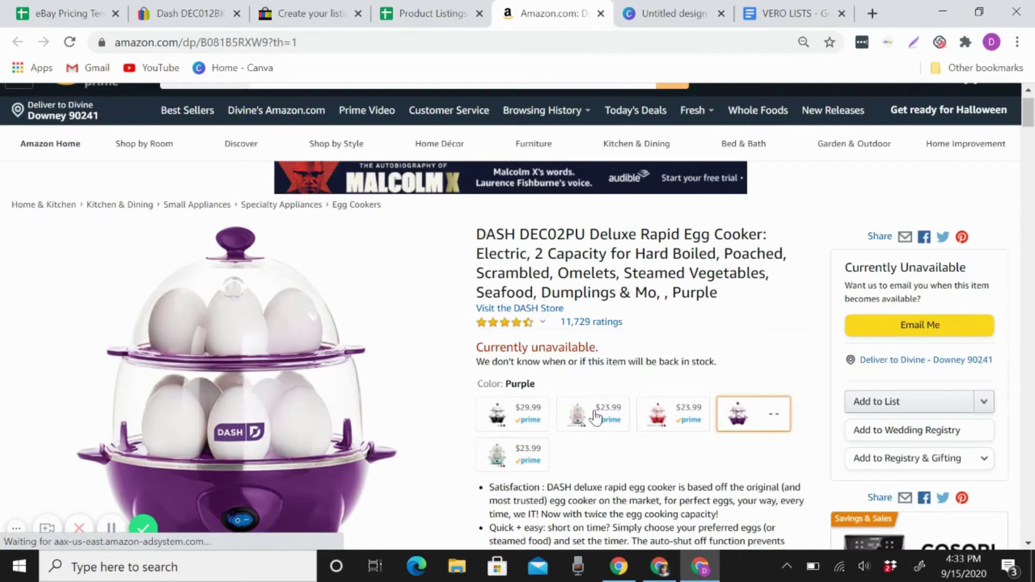
left_click(329, 16)
scroll(382, 232, "down", 1)
scroll(382, 233, "up", 1)
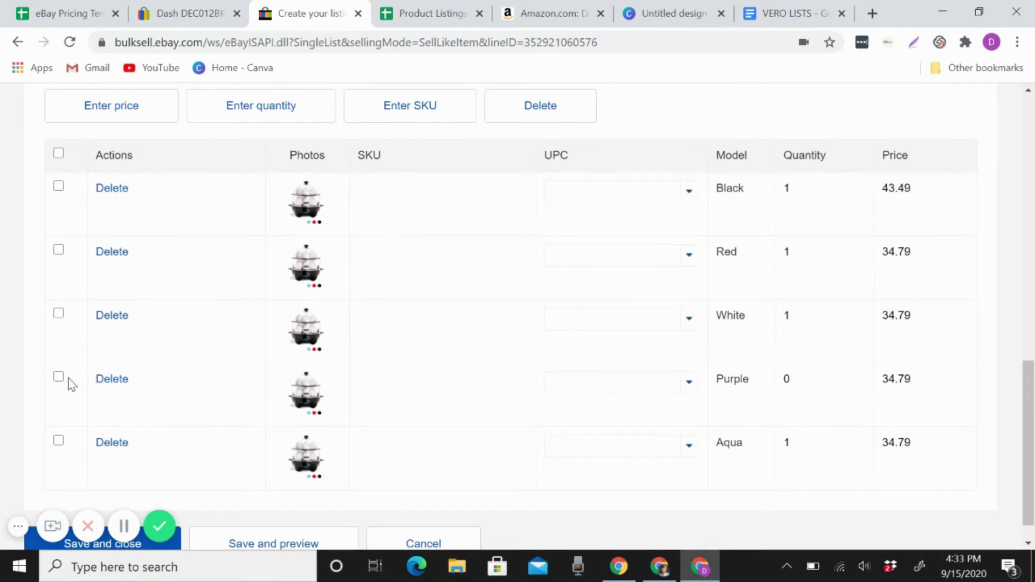
- Open and cancel the price and quantity entries for the checked variation
left_click(148, 108)
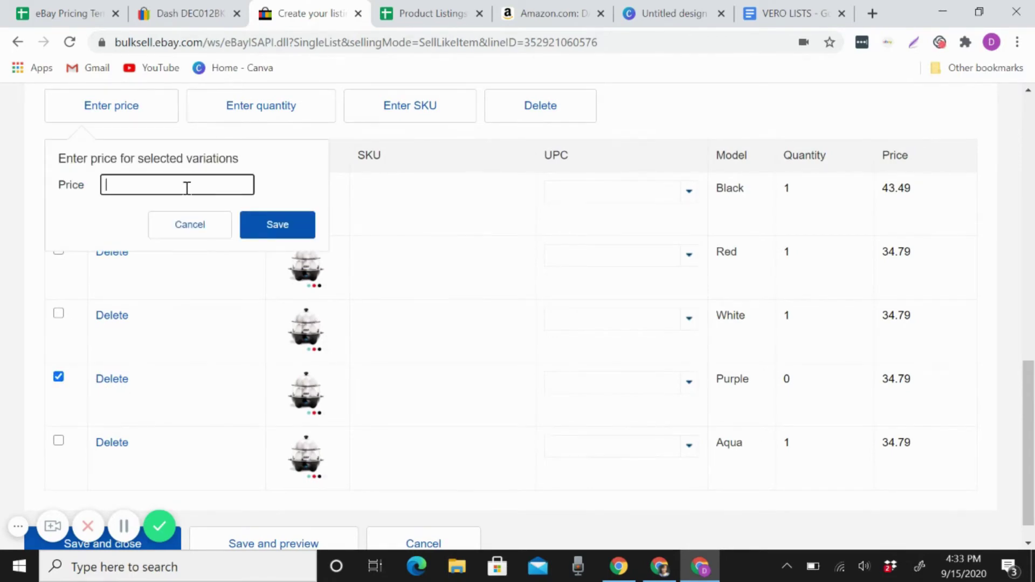
left_click(190, 225)
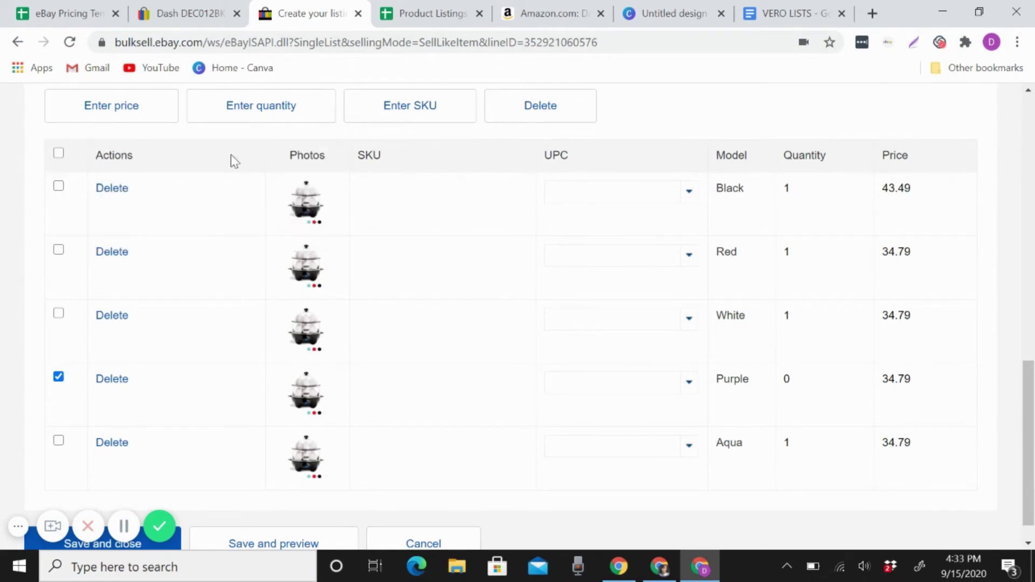
left_click(270, 105)
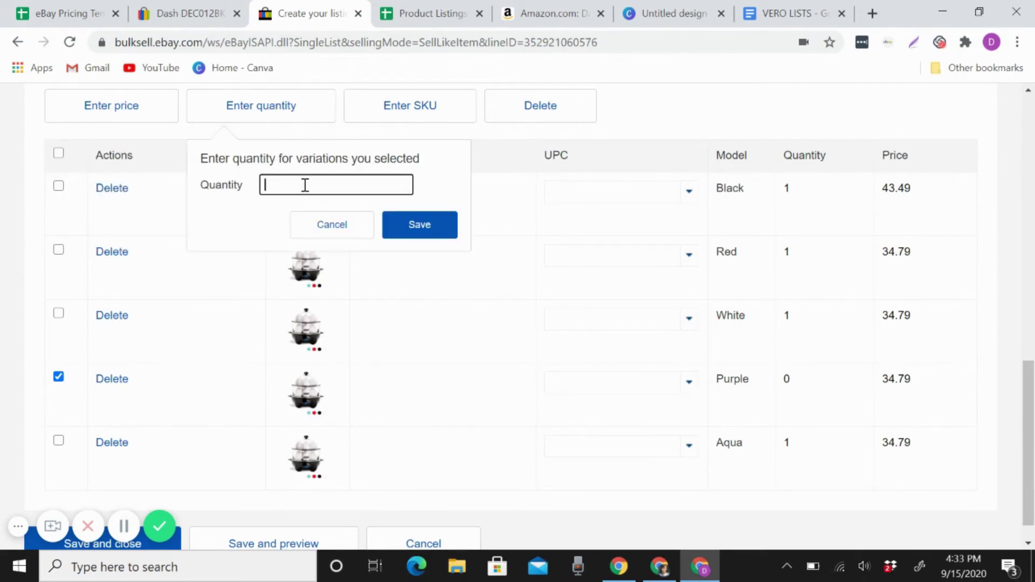
left_click(436, 234)
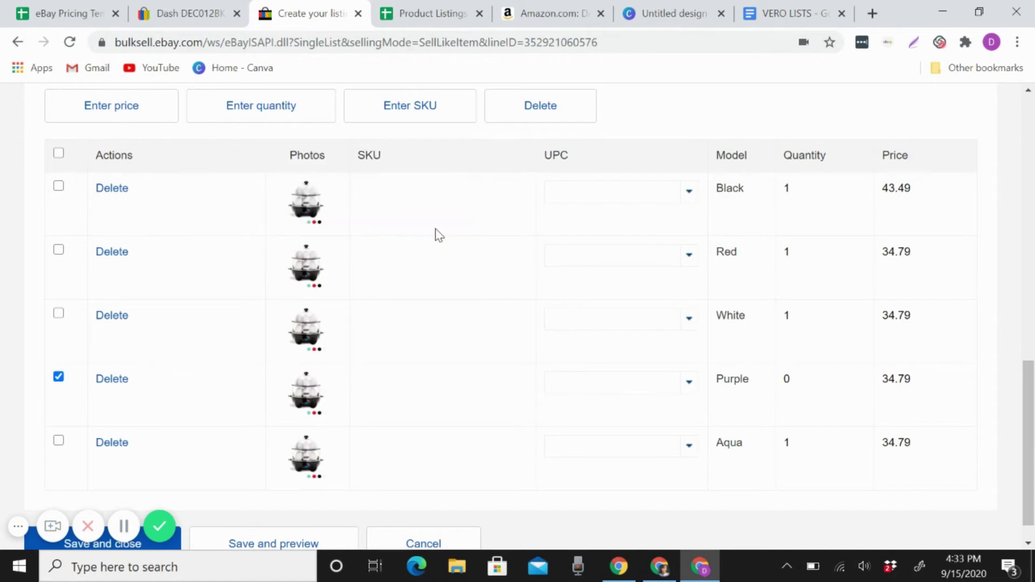
- Select every variation except Purple and set their quantity to 2, then to 1
left_click(58, 376)
left_click(58, 154)
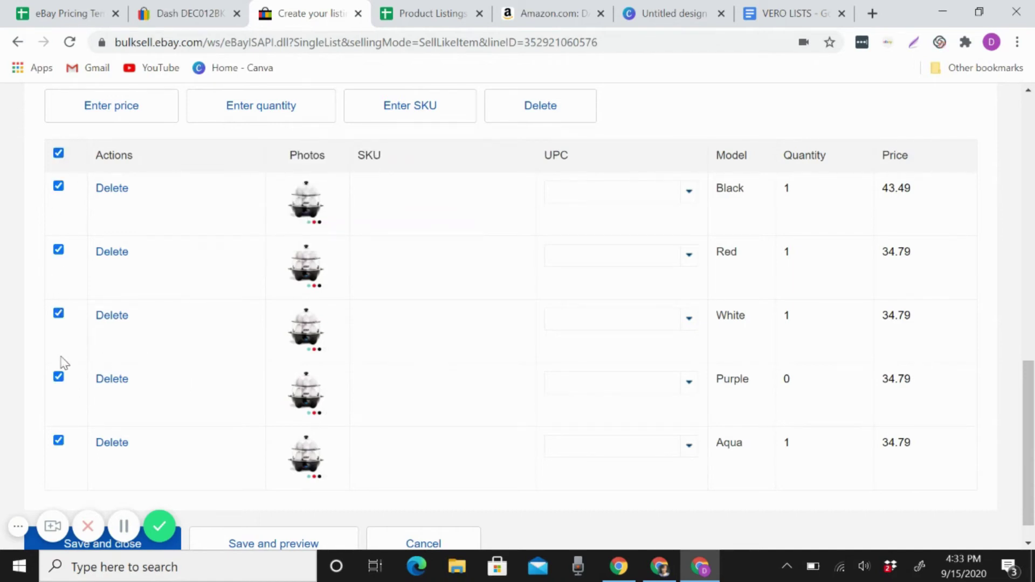
left_click(58, 377)
left_click(275, 103)
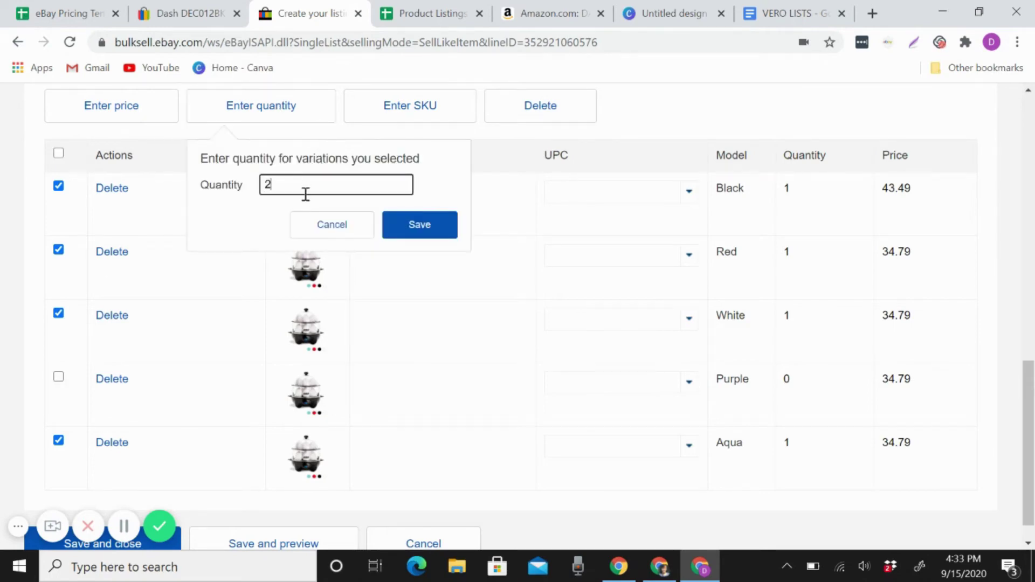
type("2")
left_click(419, 224)
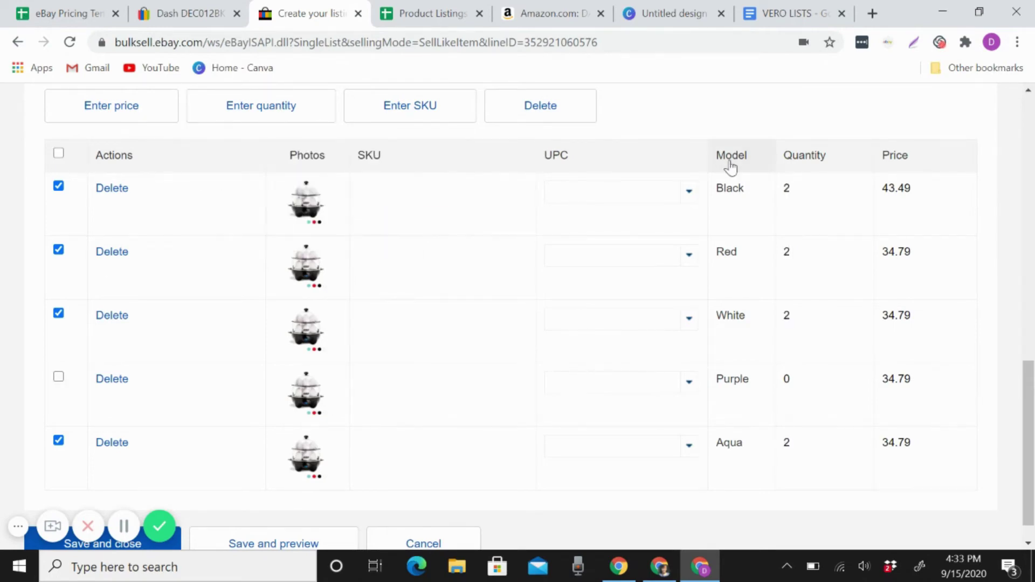
left_click(265, 115)
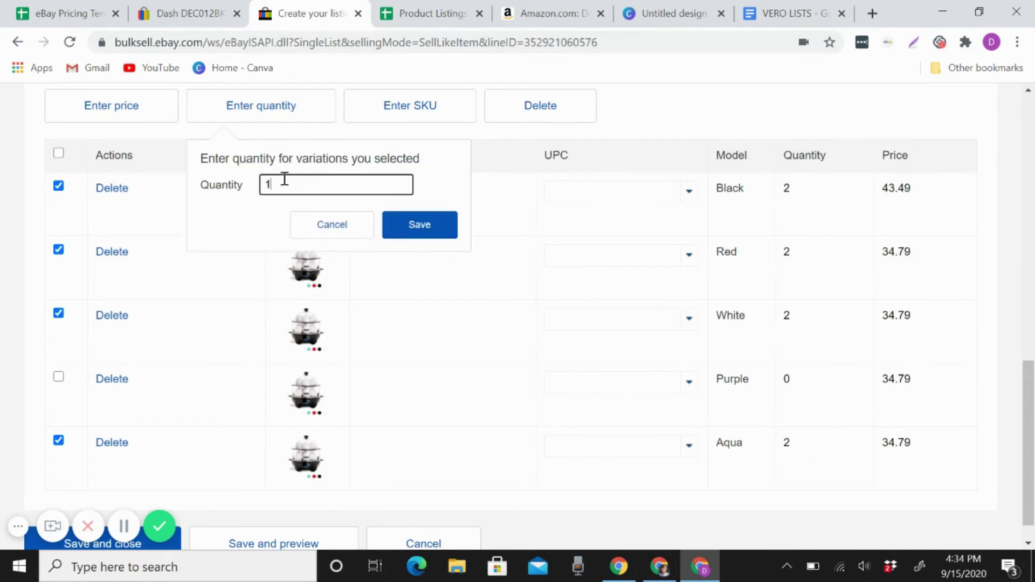
left_click(420, 223)
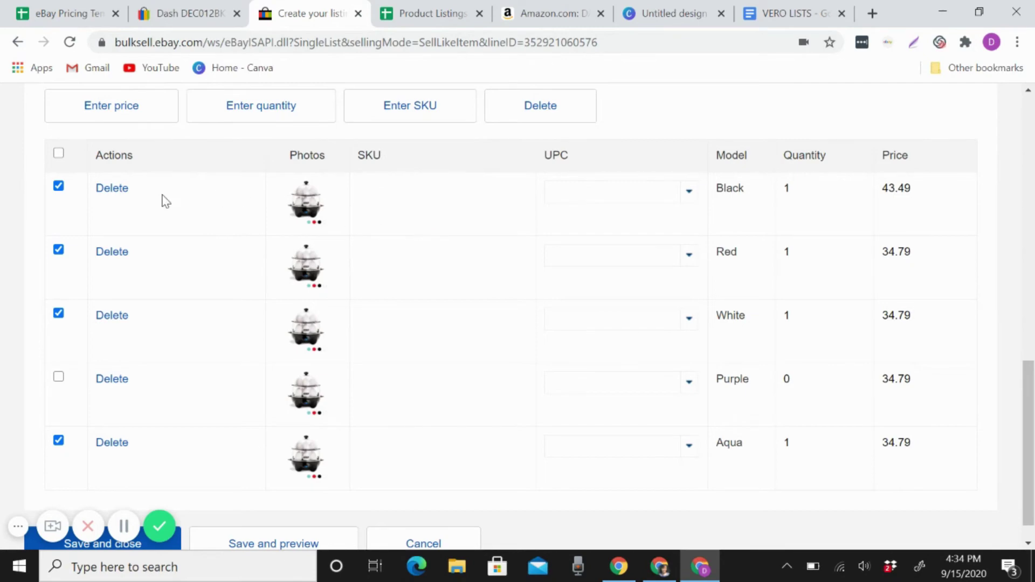
- Select all five variations and save SKUs with the prefix 'Does not apply'
left_click(421, 113)
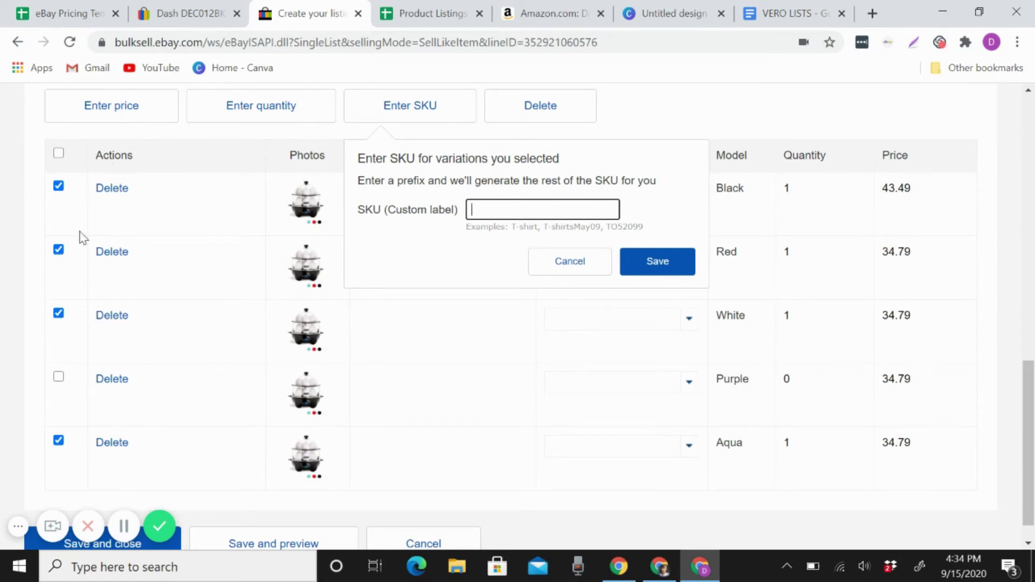
left_click(59, 378)
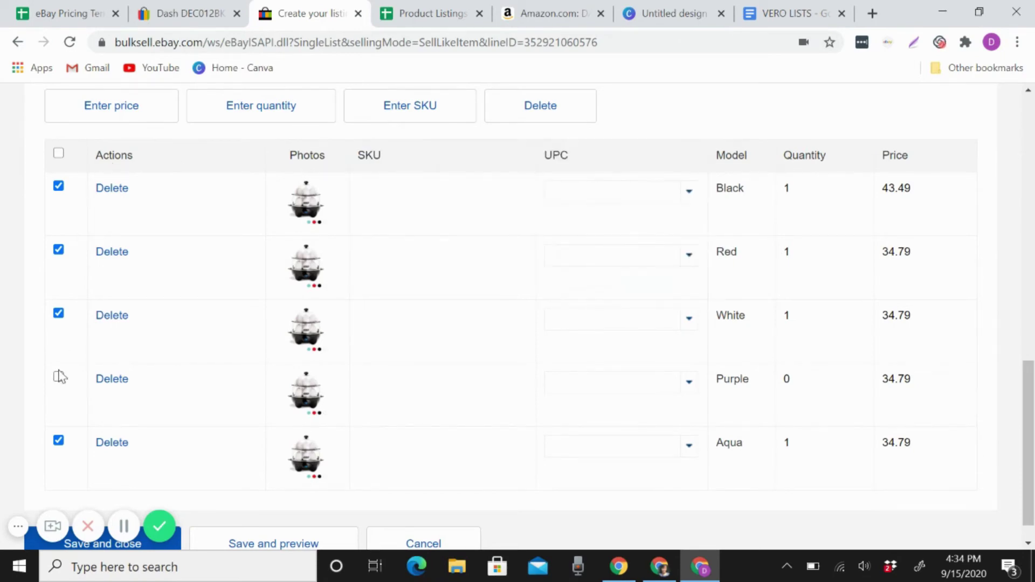
left_click(59, 153)
left_click(423, 111)
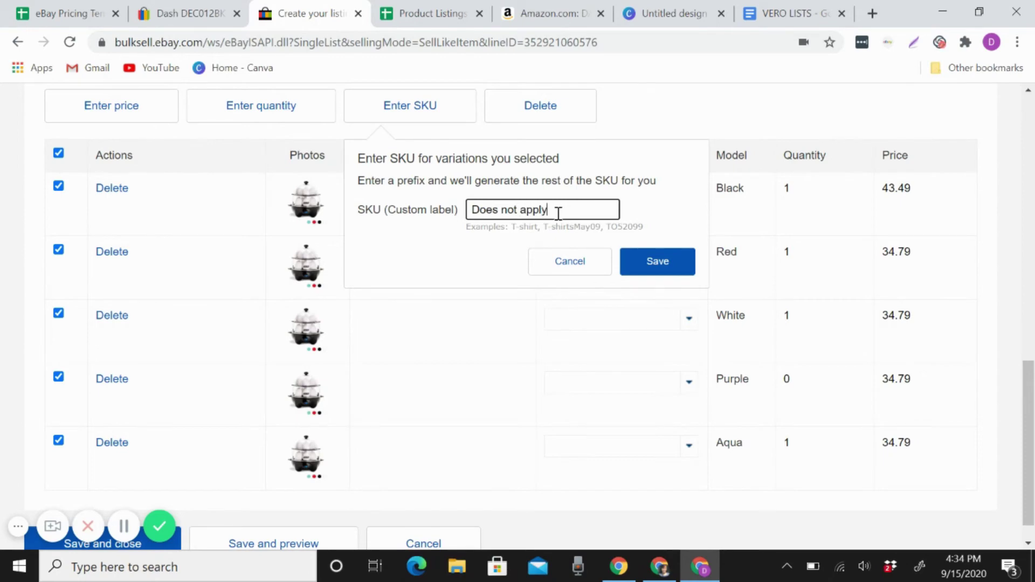
left_click(654, 260)
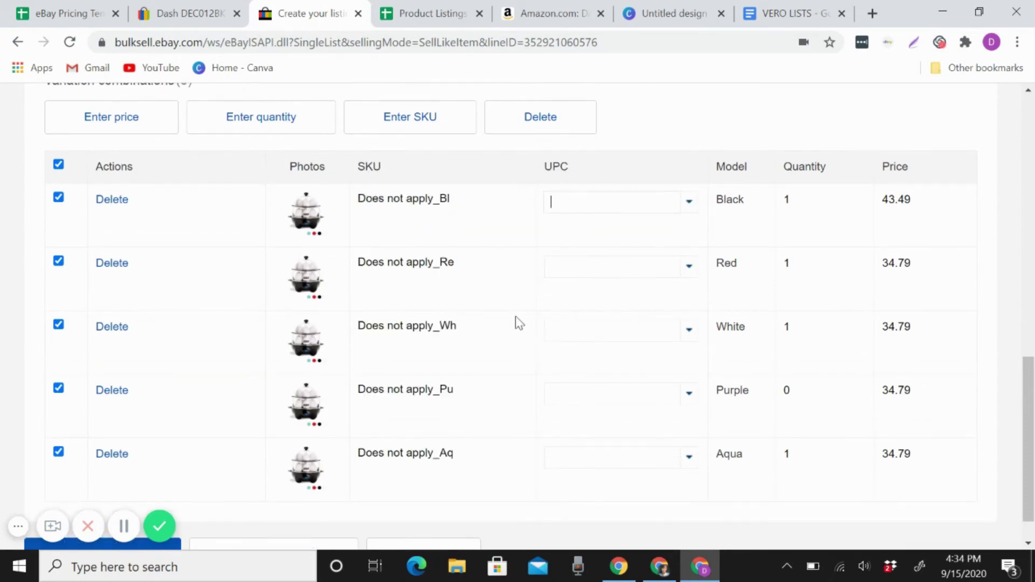
scroll(517, 323, "down", 1)
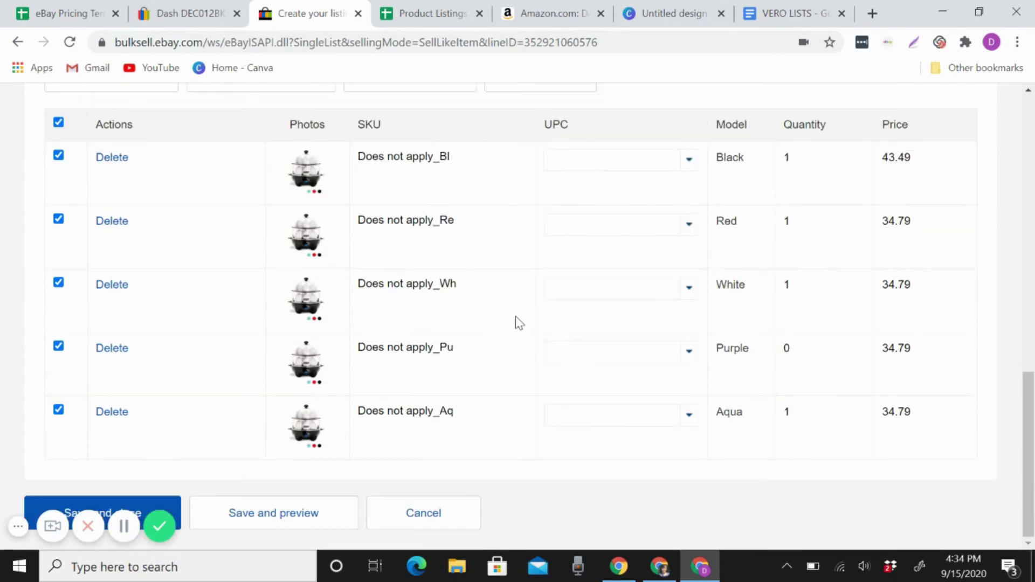
- Save and close the variations, returning to the listing's Default photos section
left_click(18, 526)
left_click(104, 523)
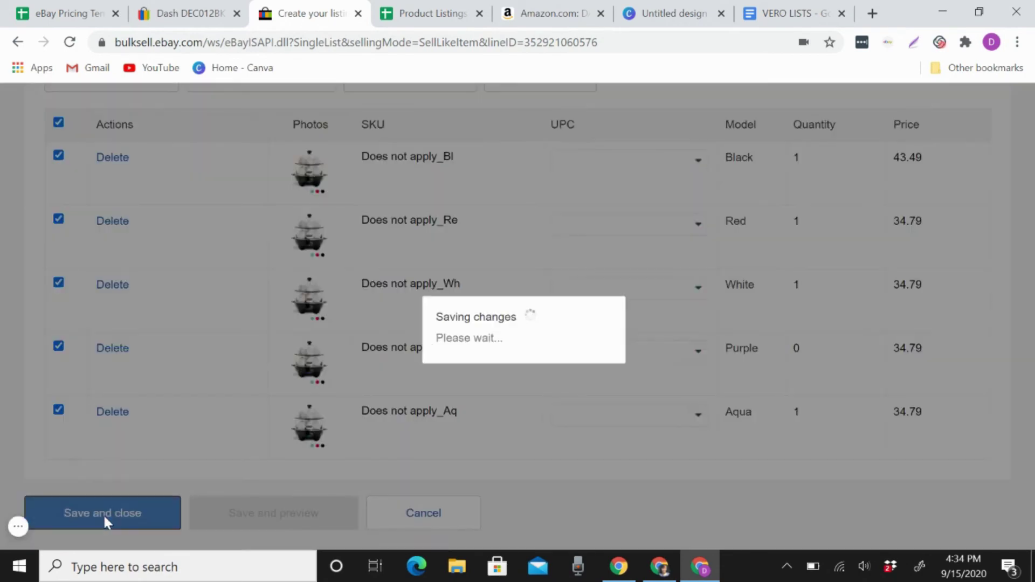
scroll(280, 449, "down", 6)
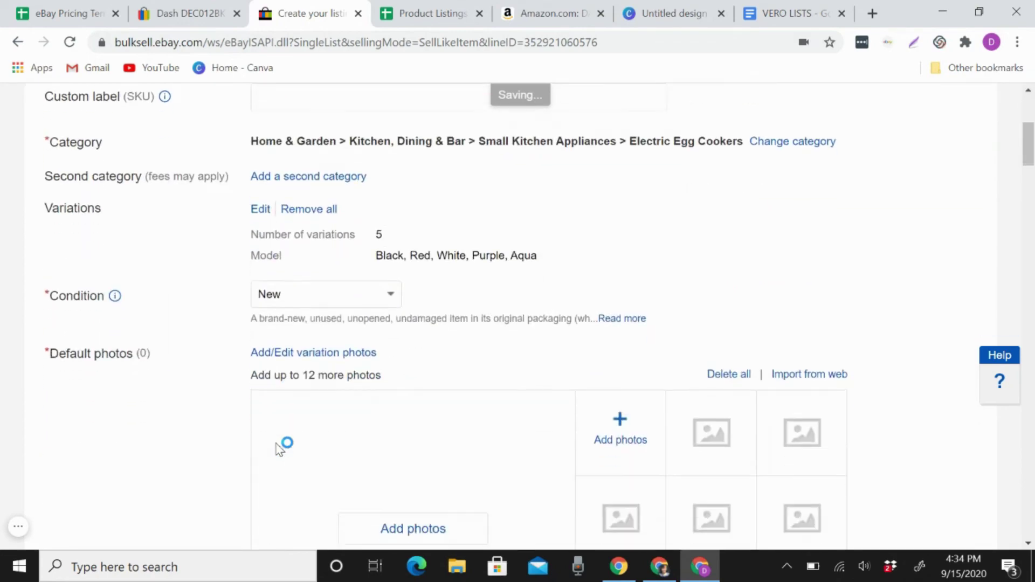
scroll(280, 449, "down", 1)
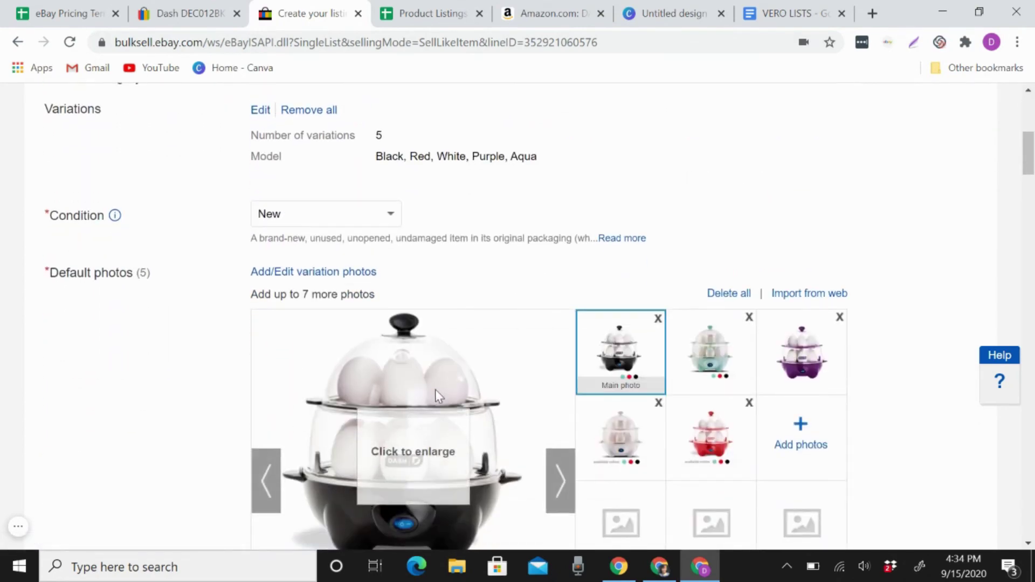
scroll(499, 386, "down", 3)
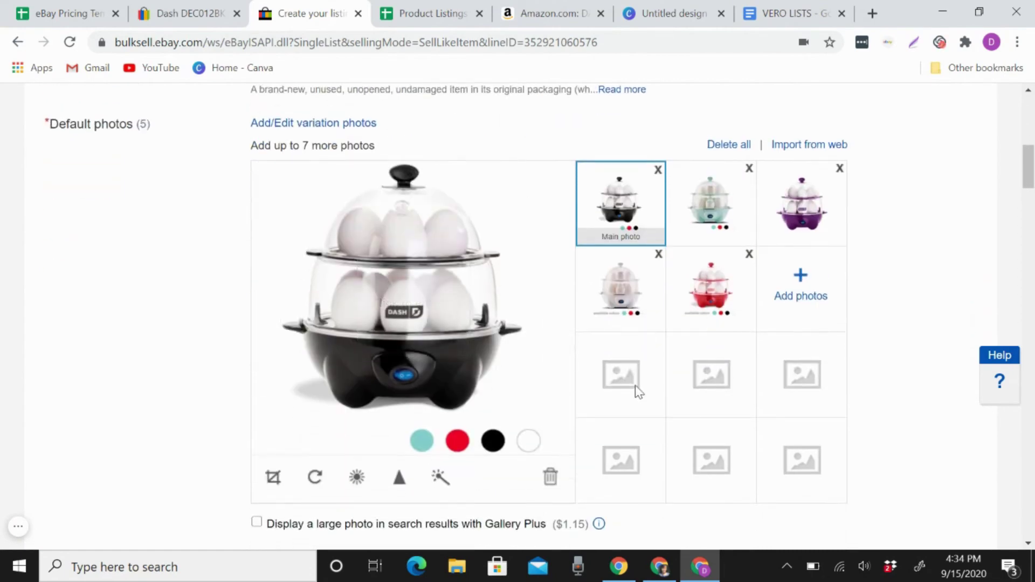
- Upload Screenshot (8) to (13) and Untitled design (1) as seven more photos
left_click(811, 294)
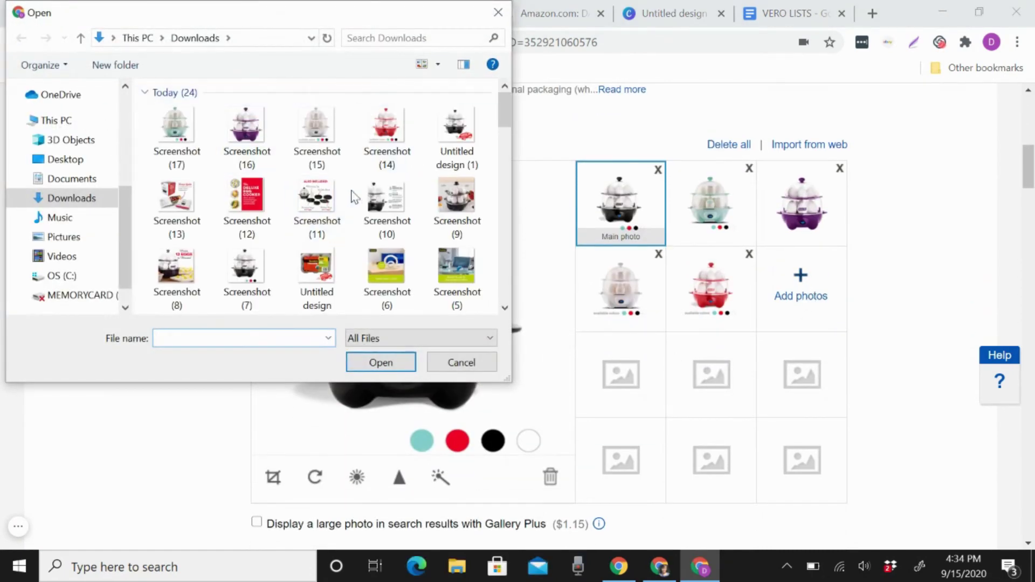
left_click(240, 207)
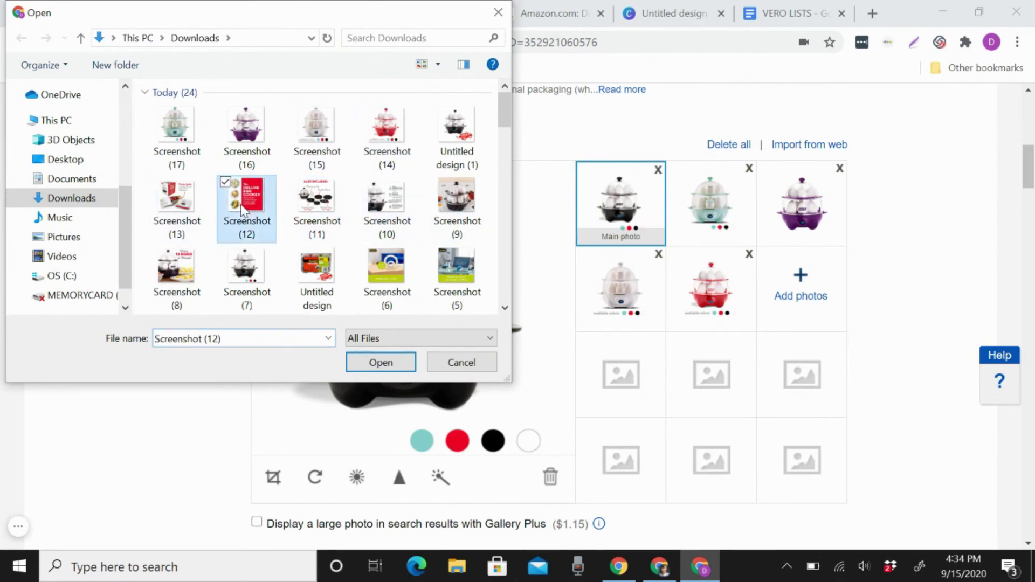
left_click(156, 208, "ctrl")
left_click(454, 132, "ctrl")
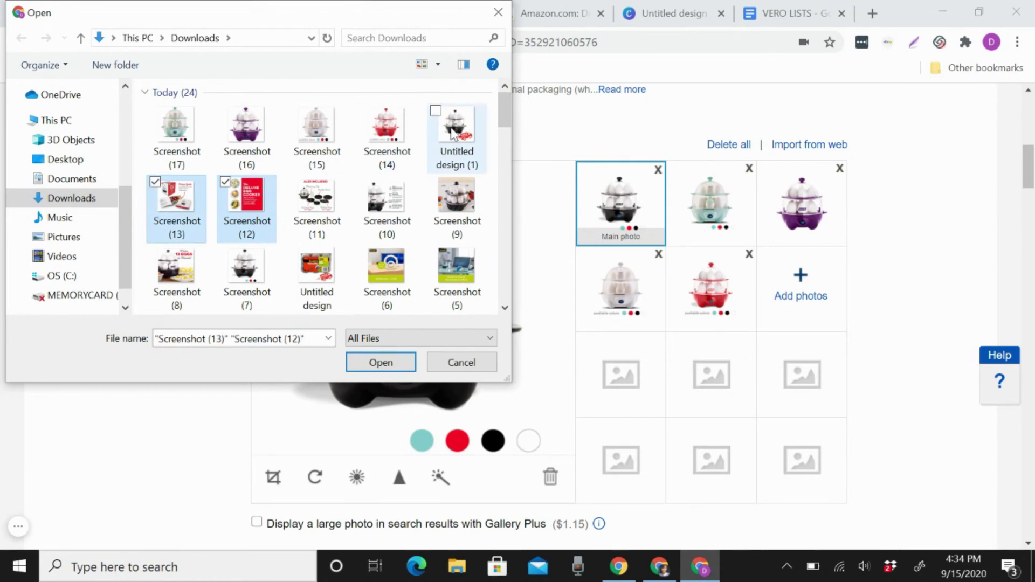
left_click(323, 202, "ctrl")
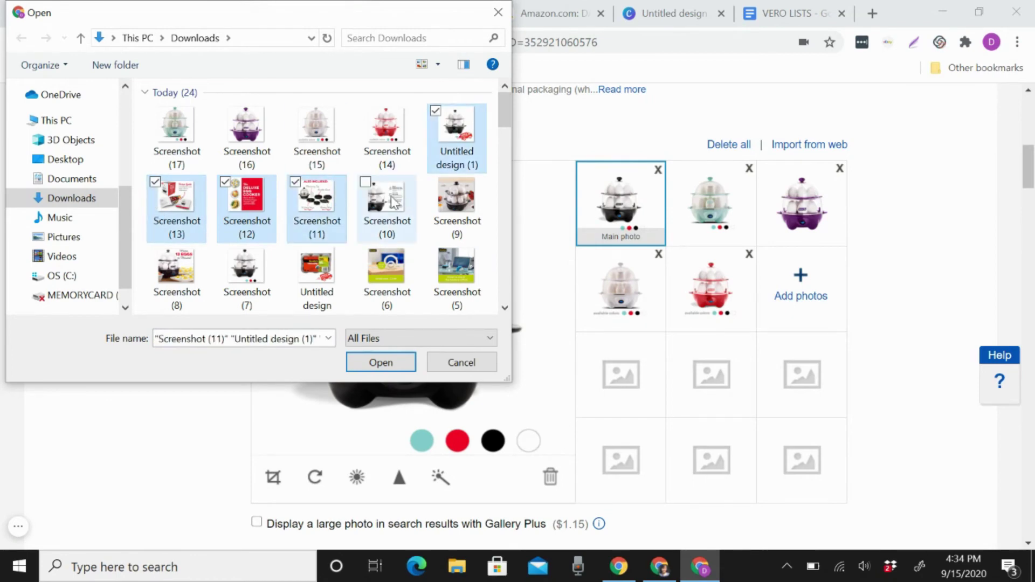
left_click(405, 205, "ctrl")
left_click(459, 207, "ctrl")
left_click(184, 264, "ctrl")
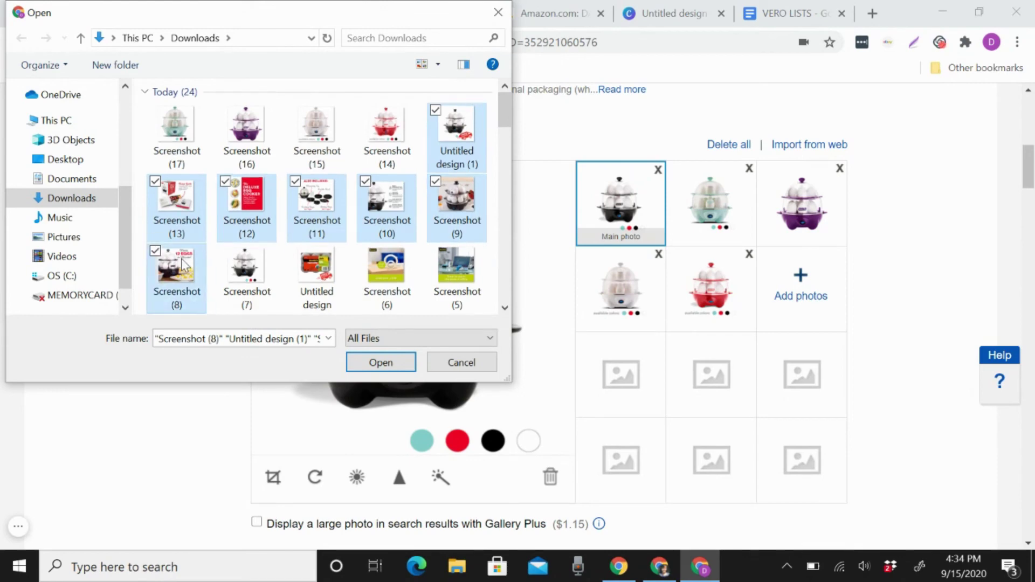
left_click(244, 273, "ctrl")
left_click(244, 272, "ctrl")
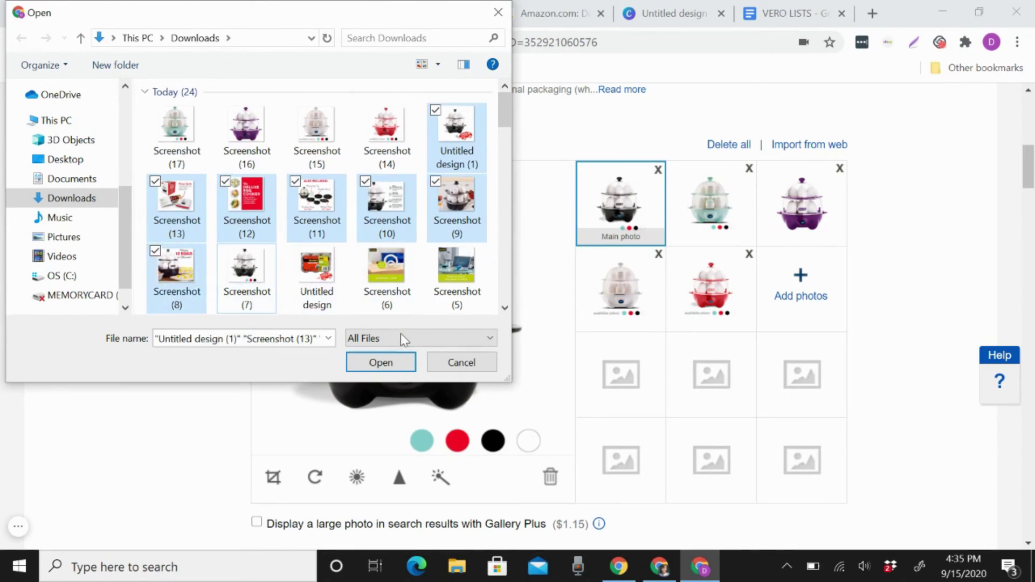
left_click(387, 364)
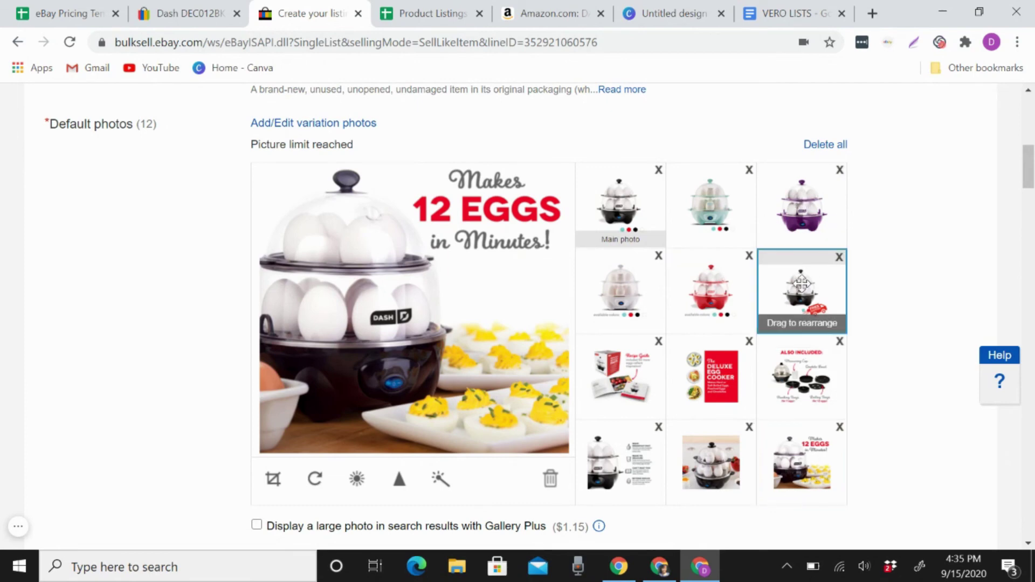
- Set the black Free Shipping egg cooker photo as main image and accept brand DASH
left_click_drag(802, 284, 621, 205)
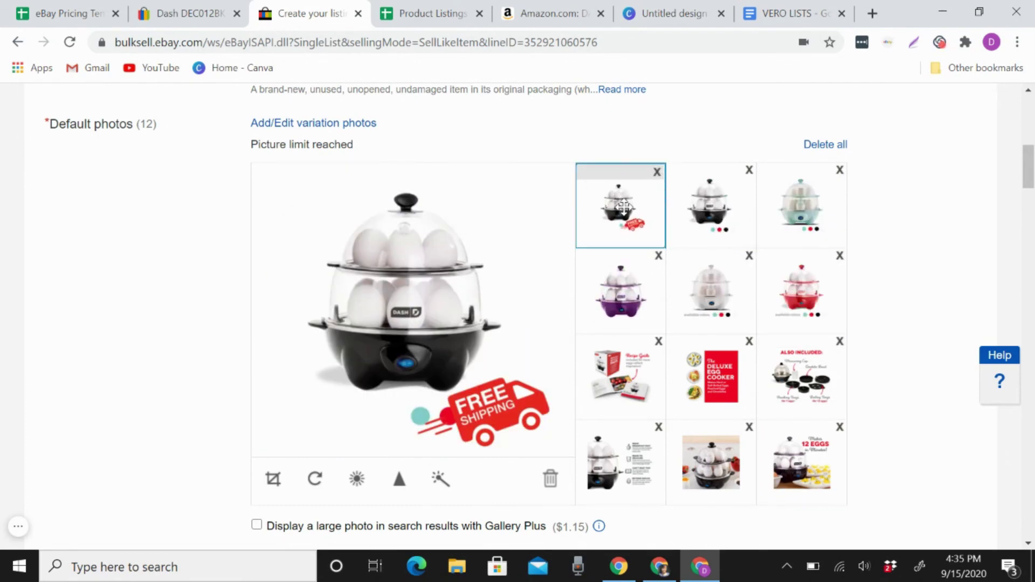
scroll(934, 262, "down", 1)
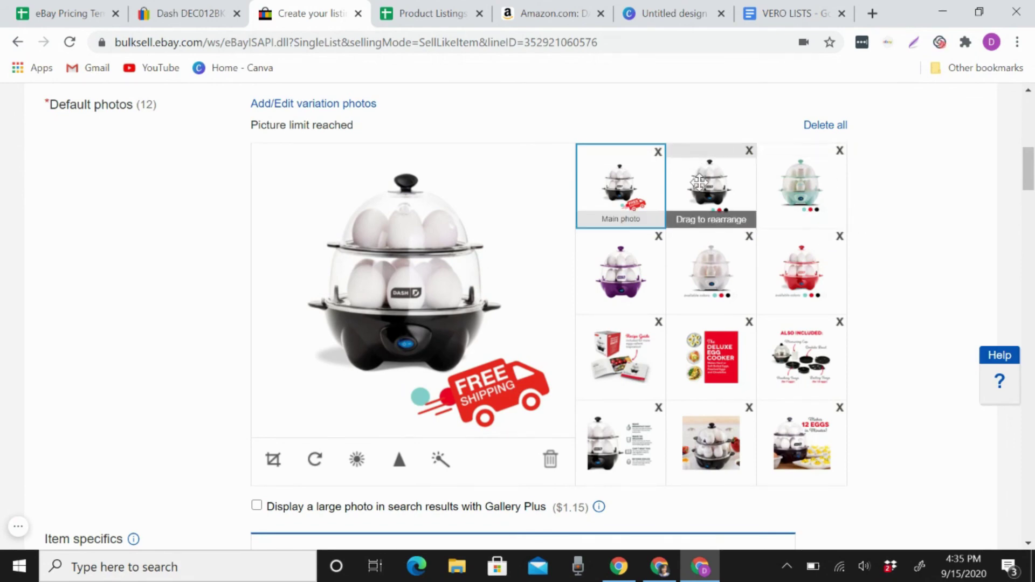
scroll(899, 364, "down", 3)
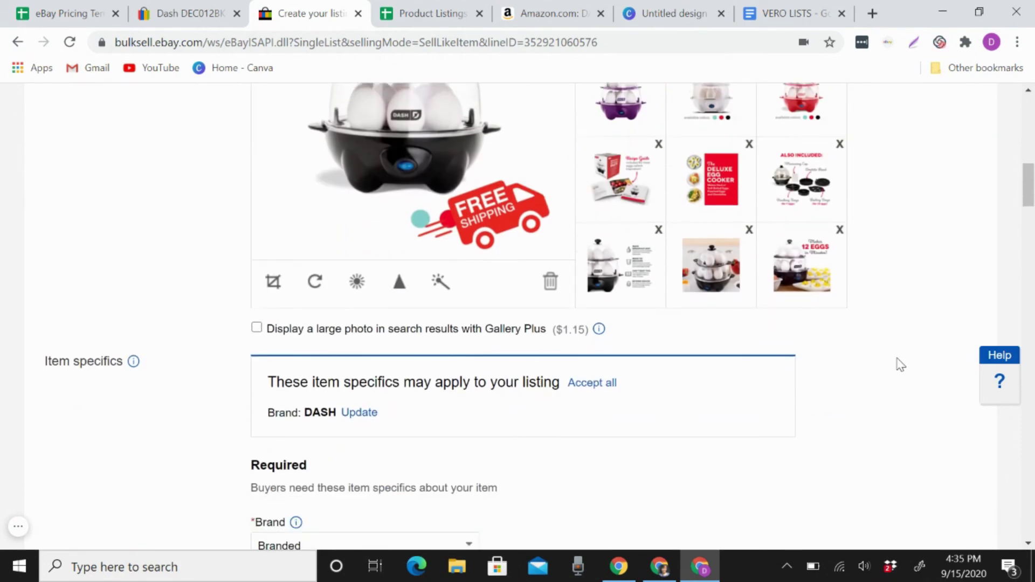
left_click(612, 385)
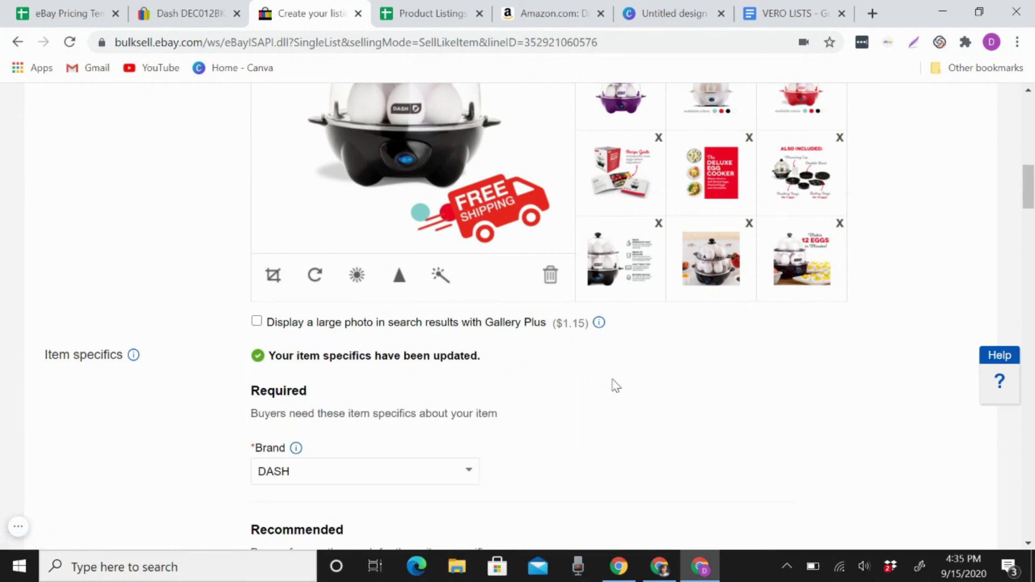
scroll(614, 386, "up", 4)
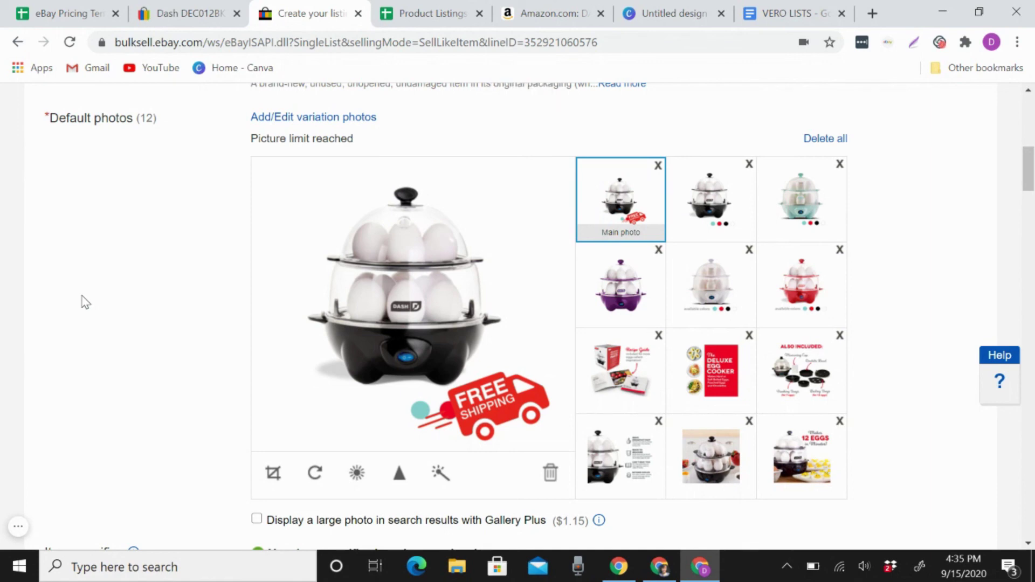
left_click(26, 531)
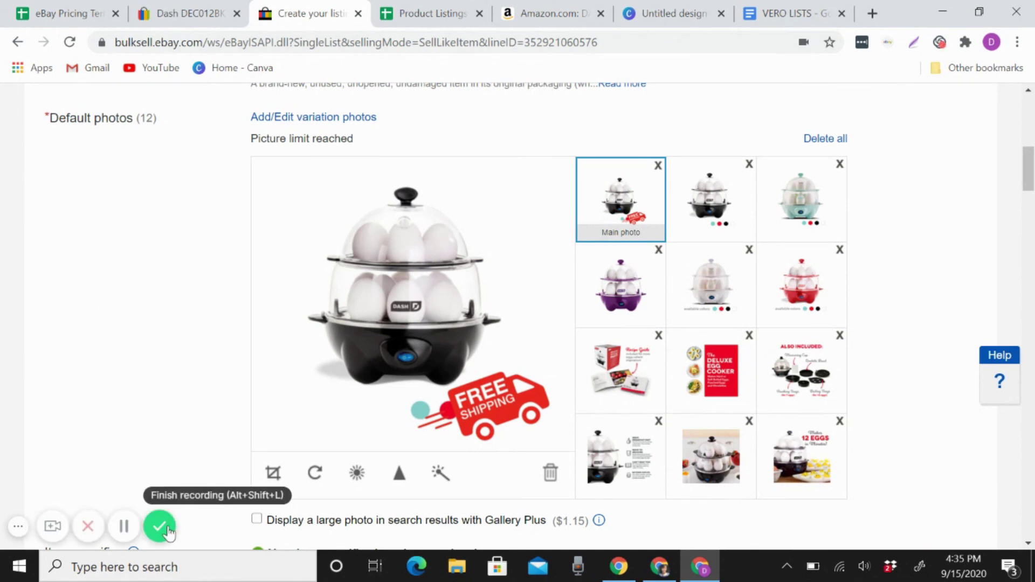